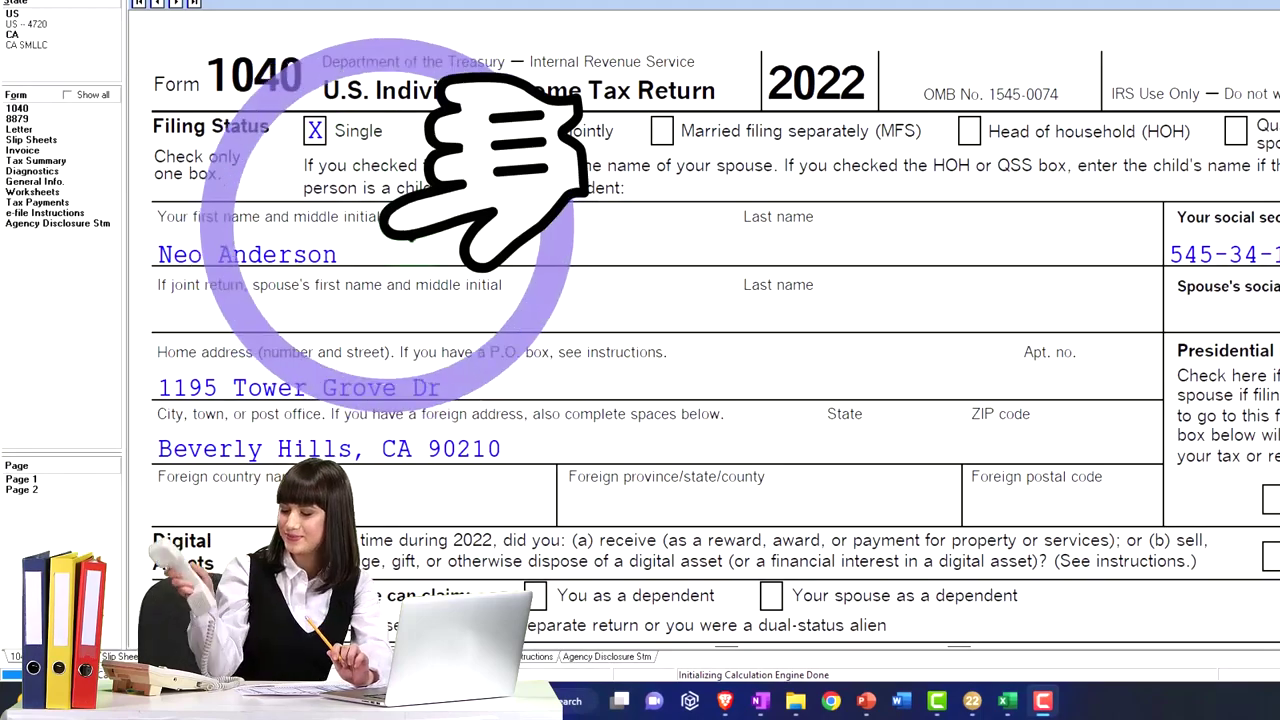
- Review page 1 of Form 1040 from the filing status and W-2 wages through taxable income on line 15
scroll(640, 330, "down", 5)
scroll(412, 242, "down", 4)
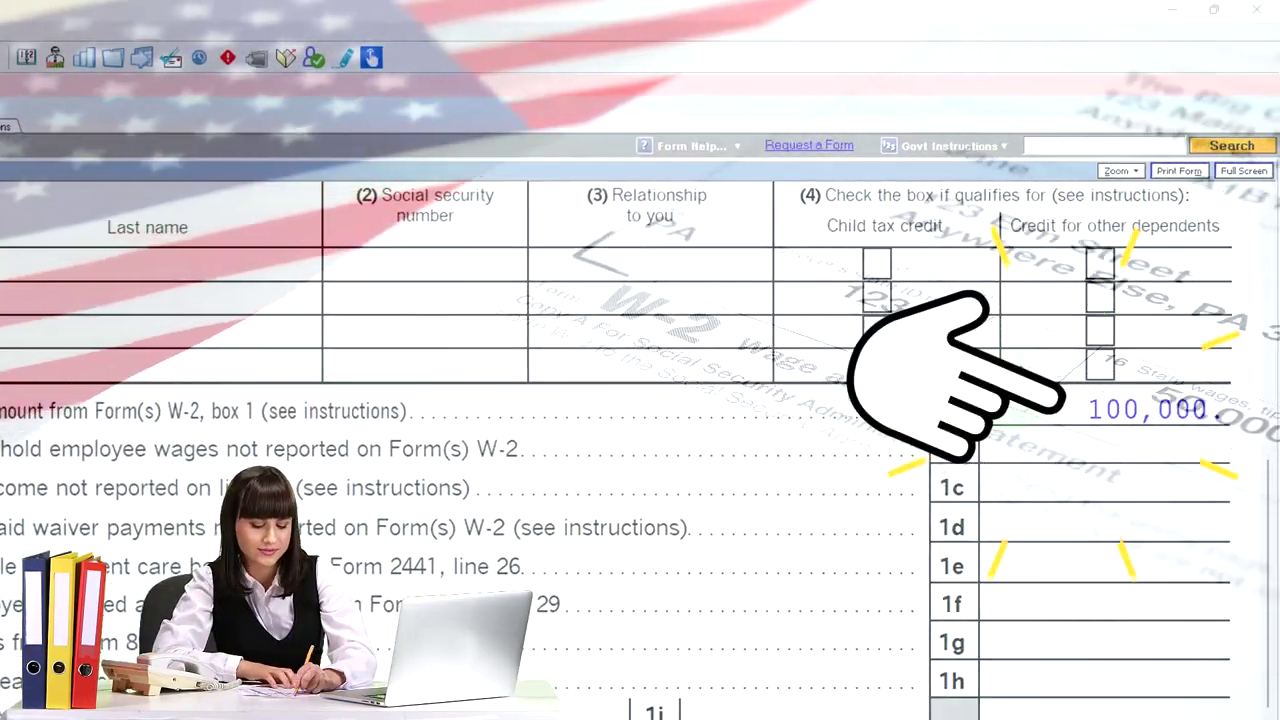
scroll(1010, 621, "down", 3)
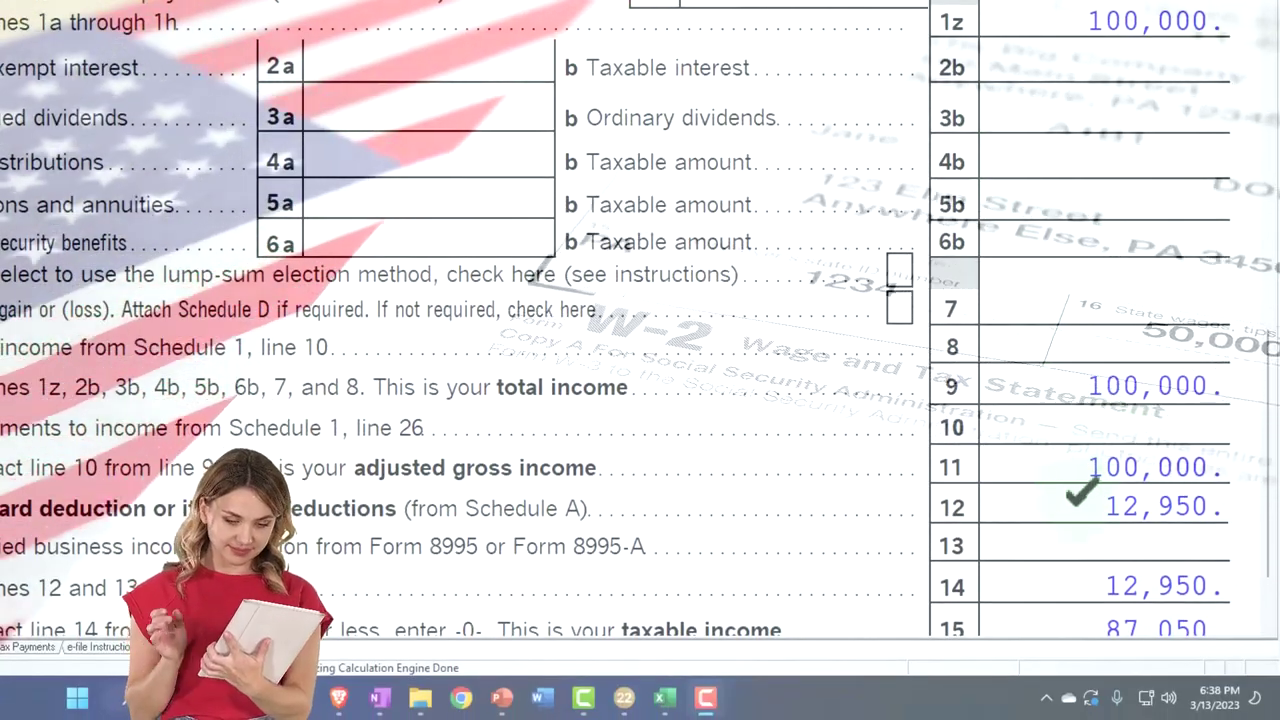
scroll(640, 320, "down", 2)
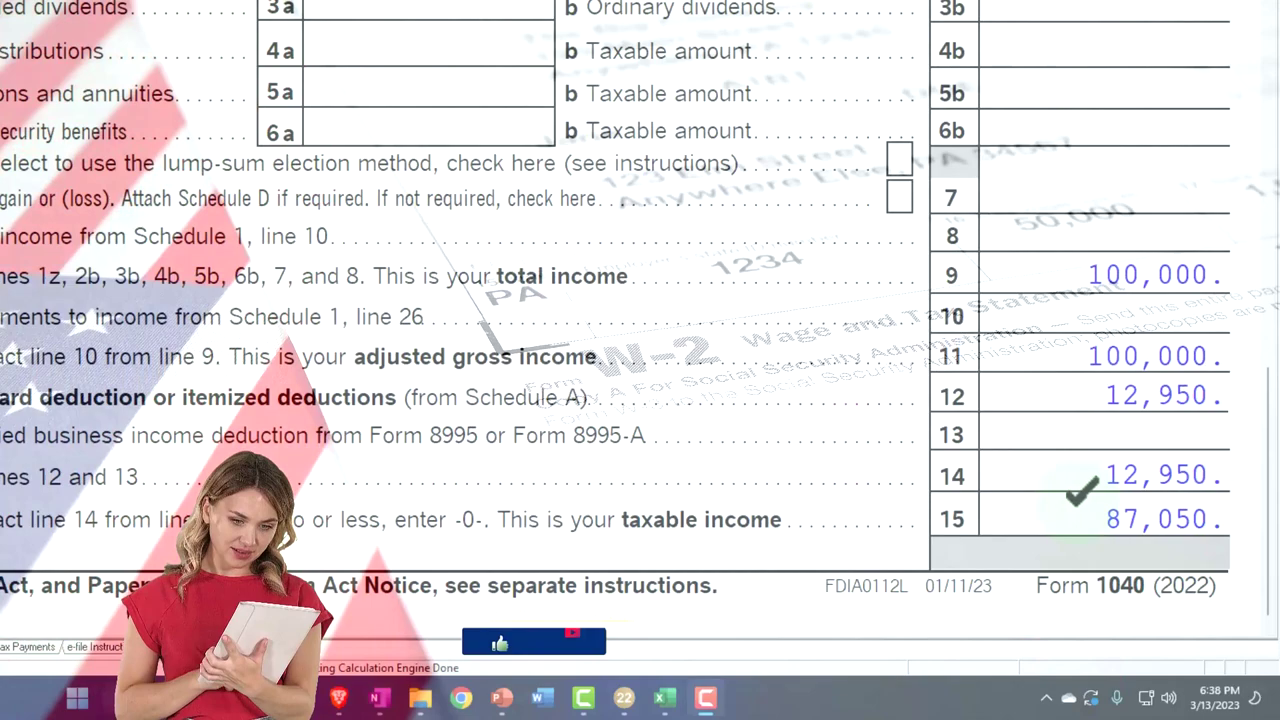
- Switch to the Tax Formula 2022 worksheet in Excel and check its income and standard deduction amounts
left_click(666, 697)
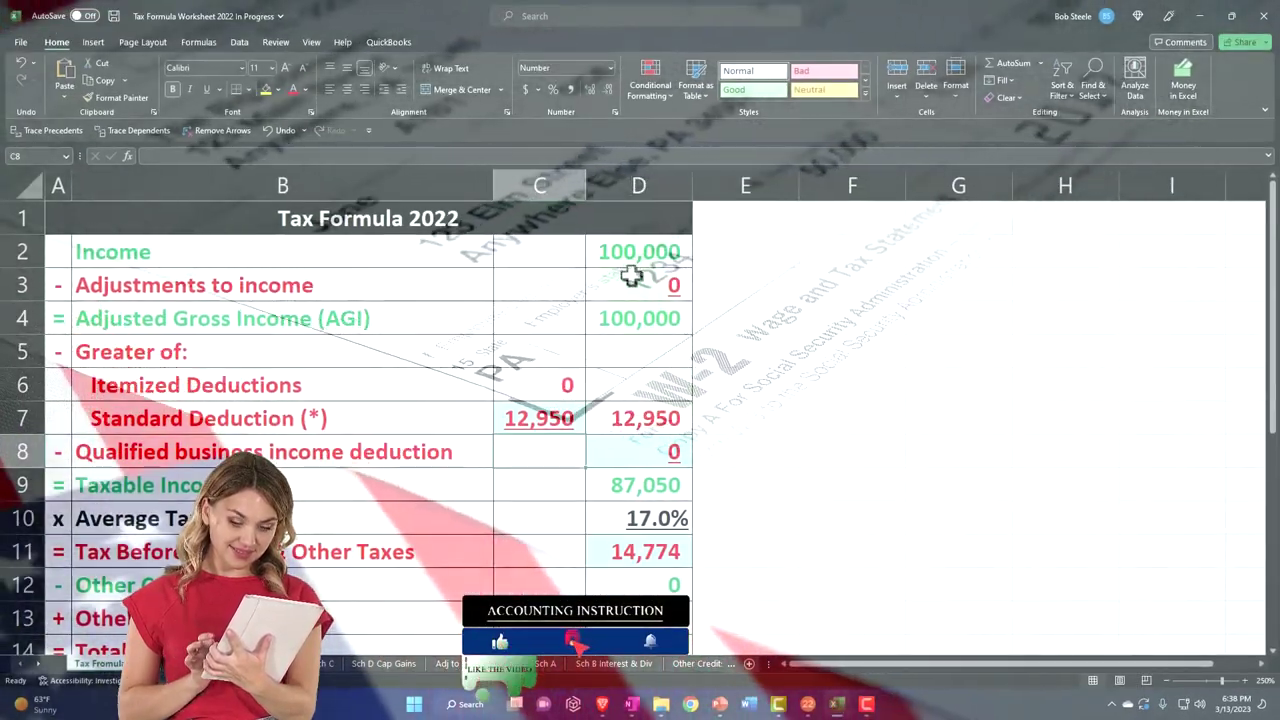
left_click(620, 252)
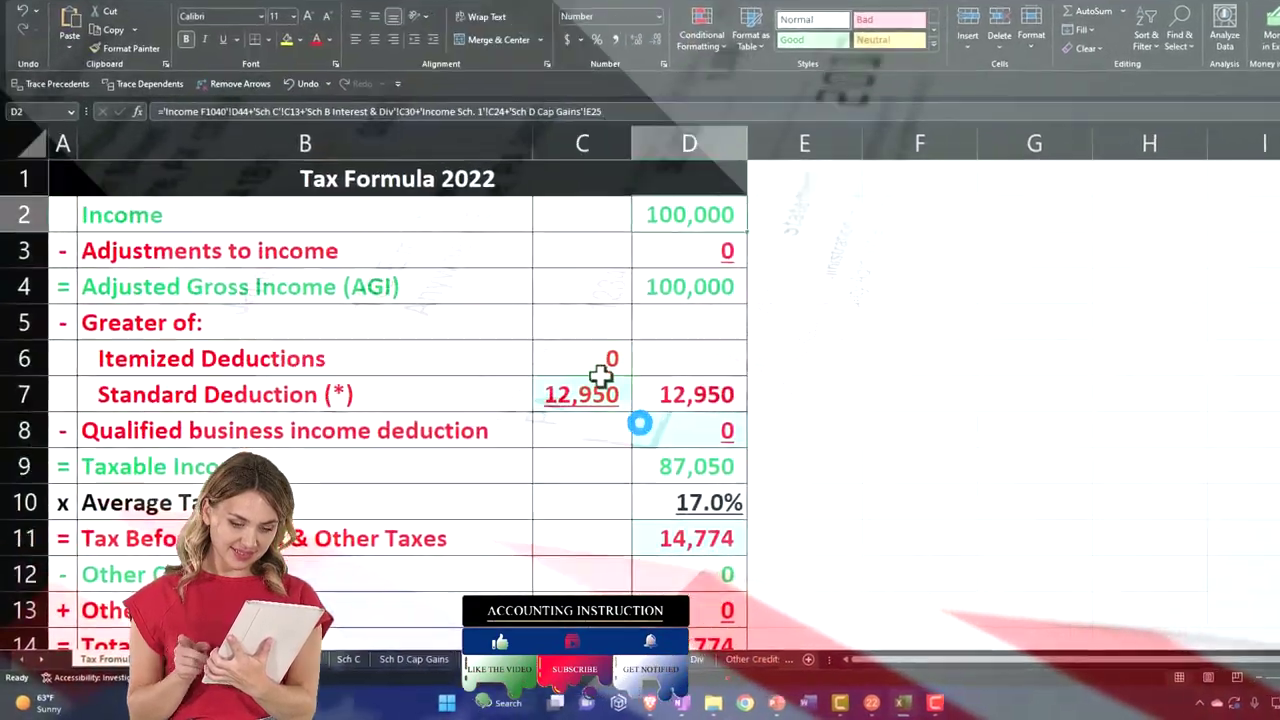
left_click(600, 388)
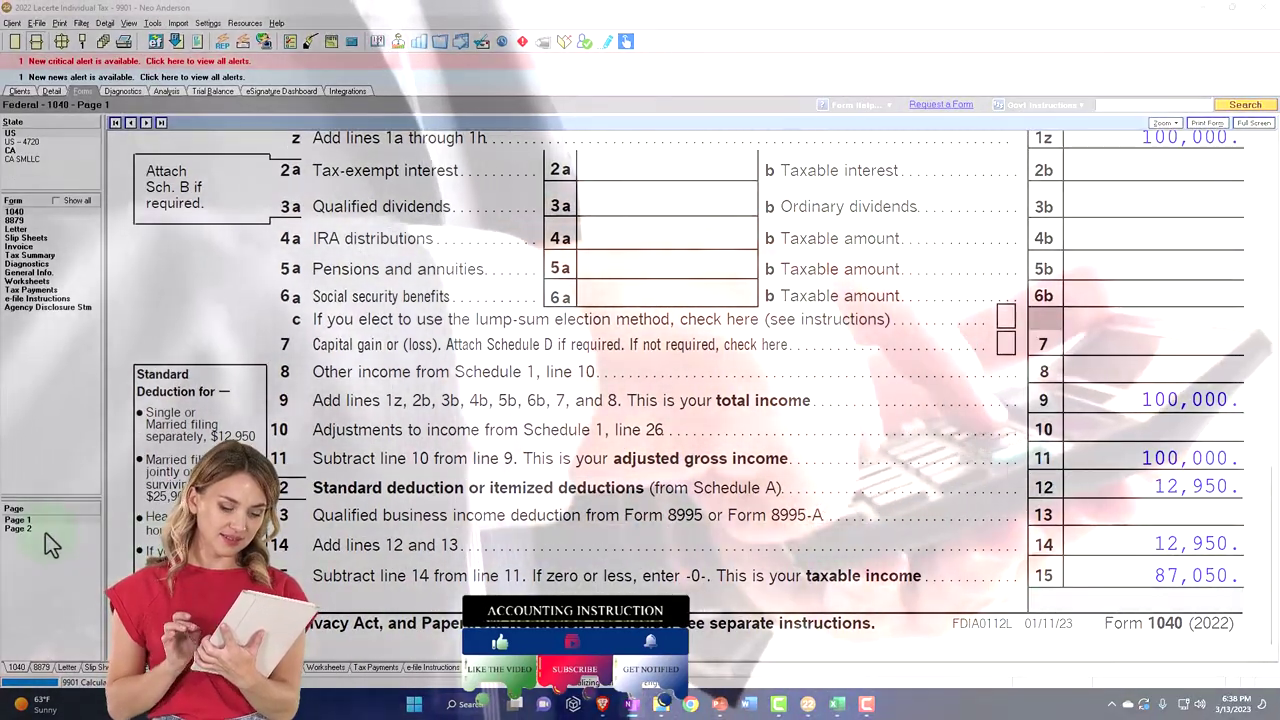
- Open page 2 of Form 1040 in Lacerte and review the total tax, W-2 withholding, payments and refund lines
left_click(45, 530)
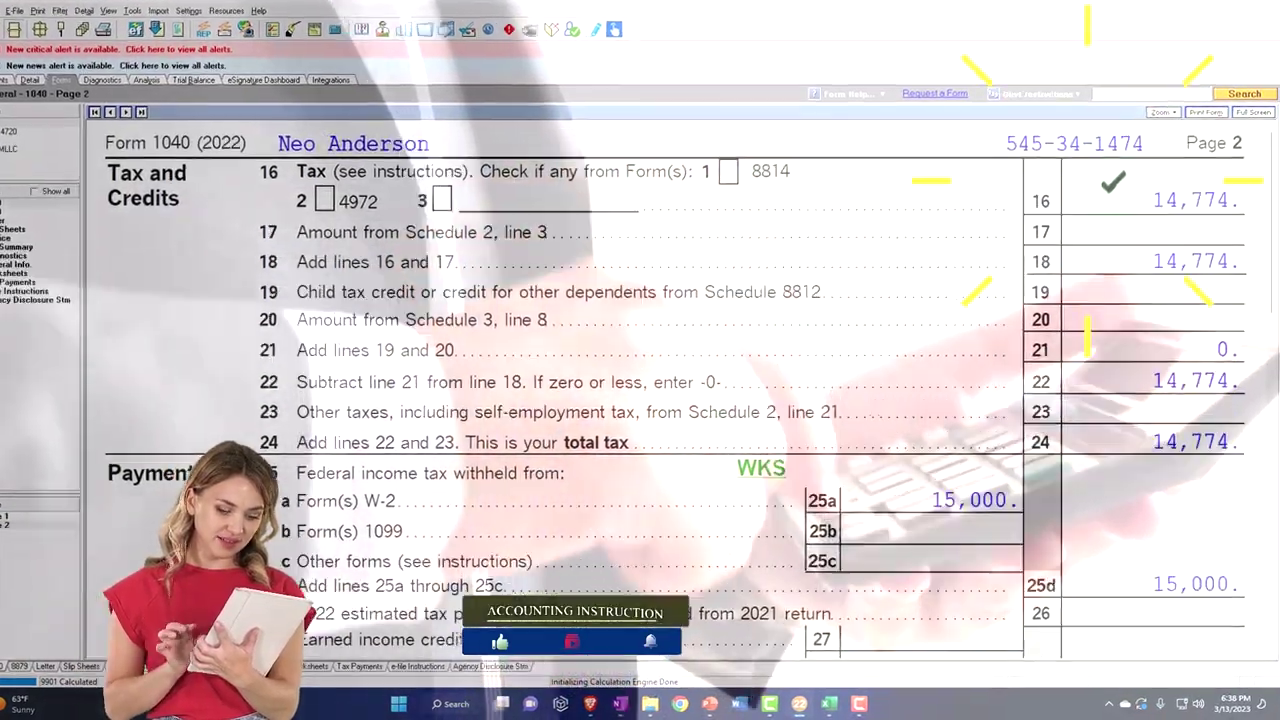
left_click(918, 500)
scroll(913, 505, "down", 3)
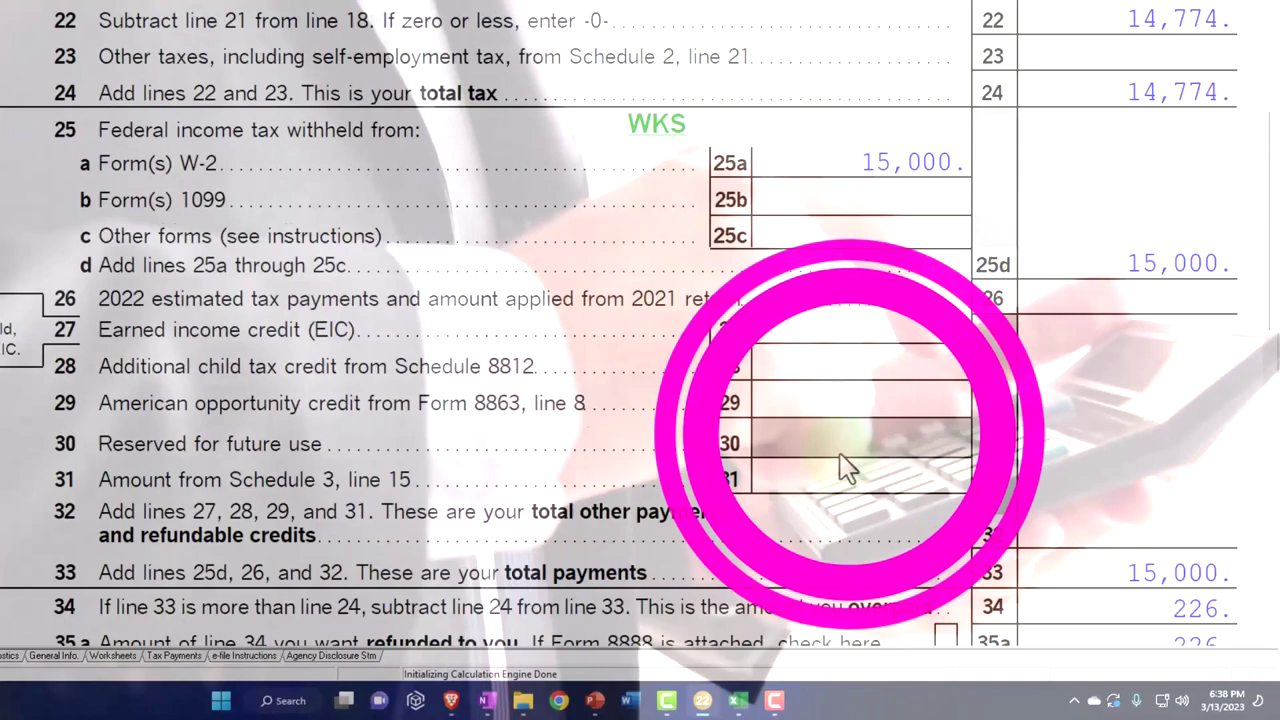
scroll(840, 465, "down", 2)
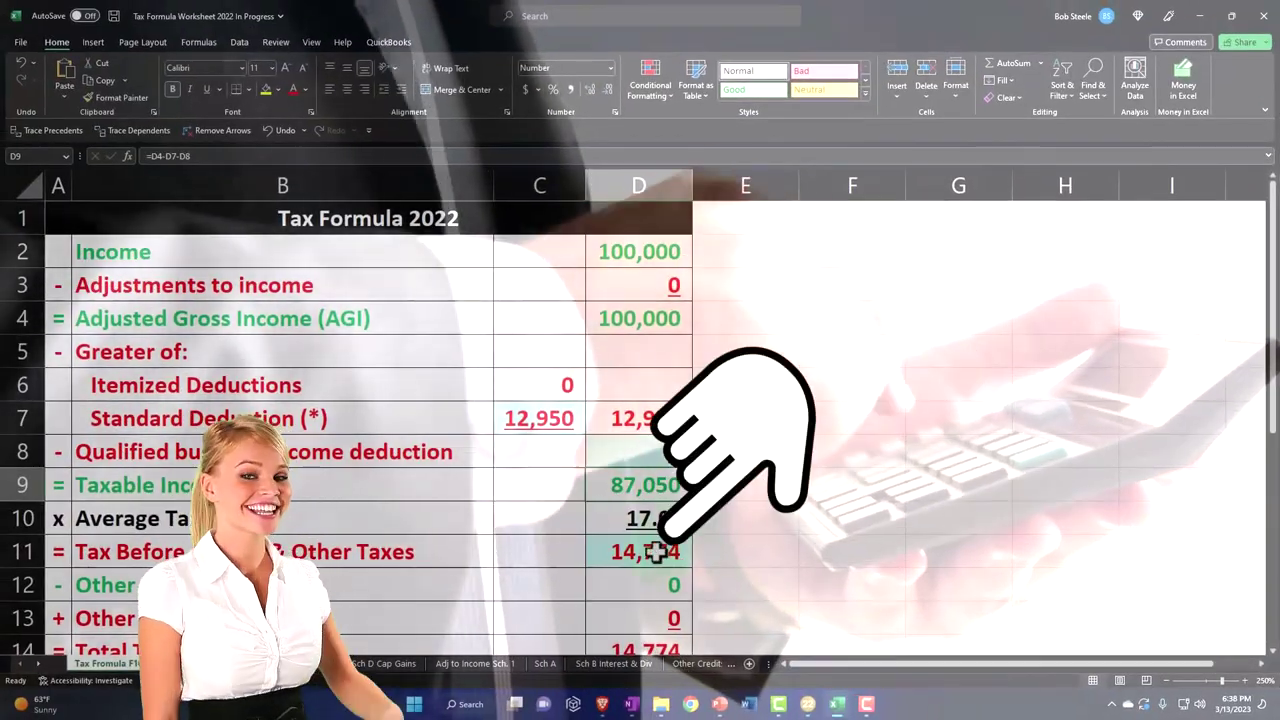
- Check the tax before credits in the Excel worksheet and return to page 1 of Form 1040 in Lacerte
left_click(655, 552)
scroll(655, 552, "down", 1)
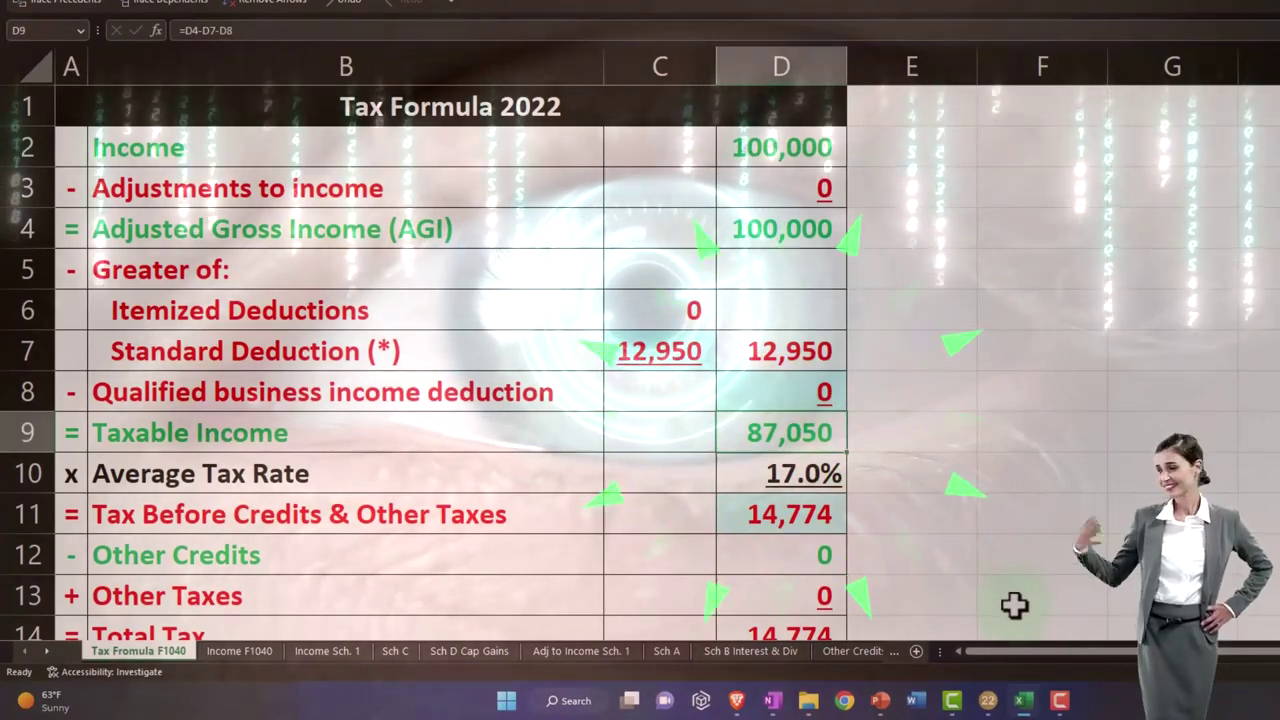
left_click(987, 700)
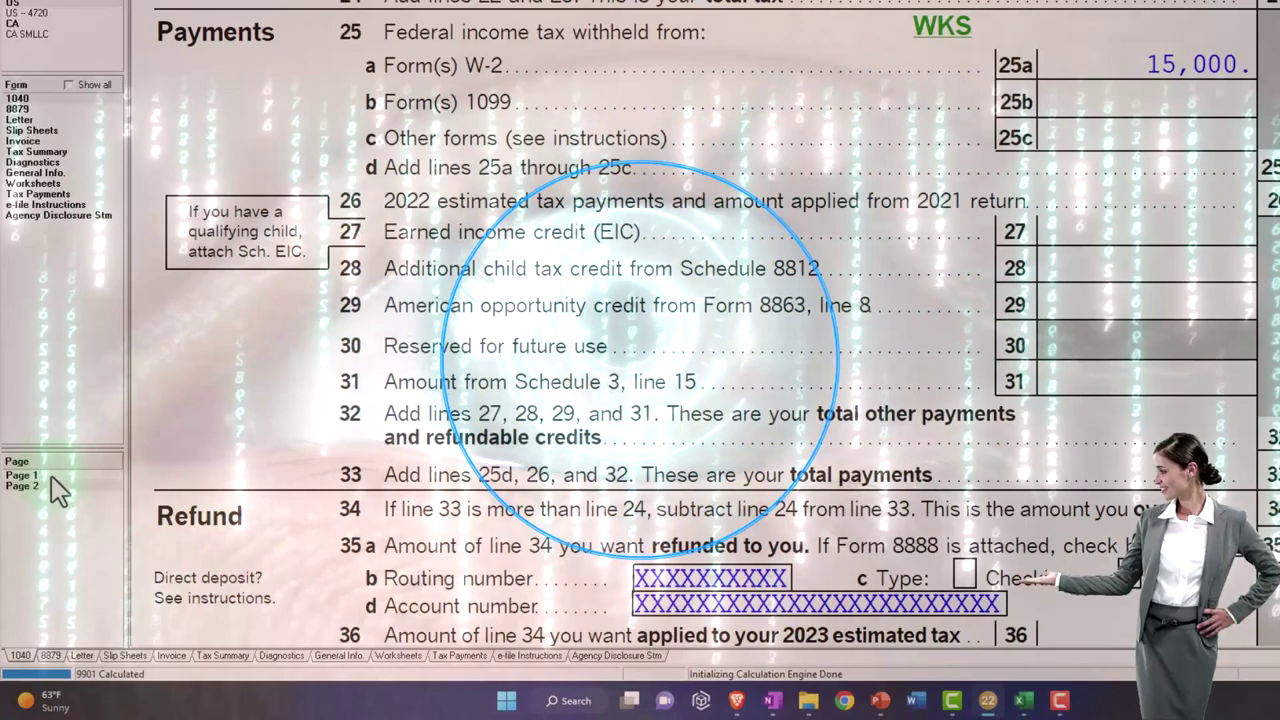
left_click(50, 477)
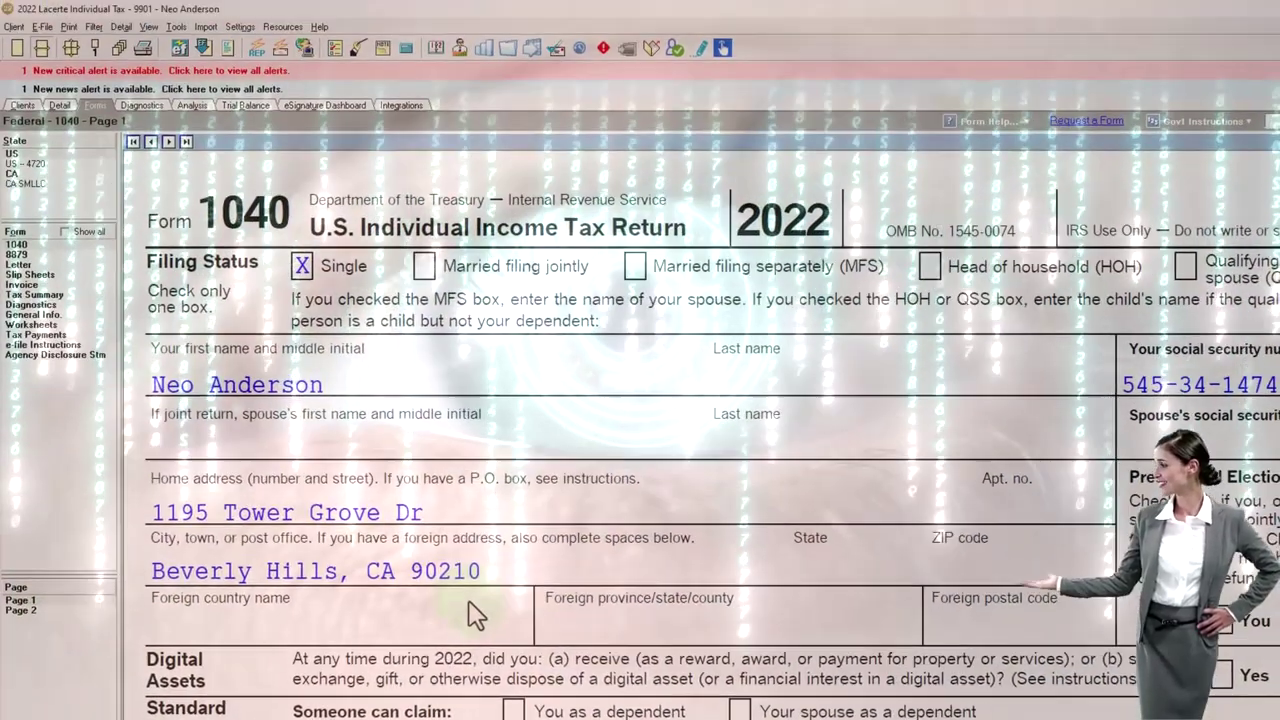
- Show all available forms, open Schedule A and examine its state and local tax, mortgage interest and charity lines
left_click(64, 232)
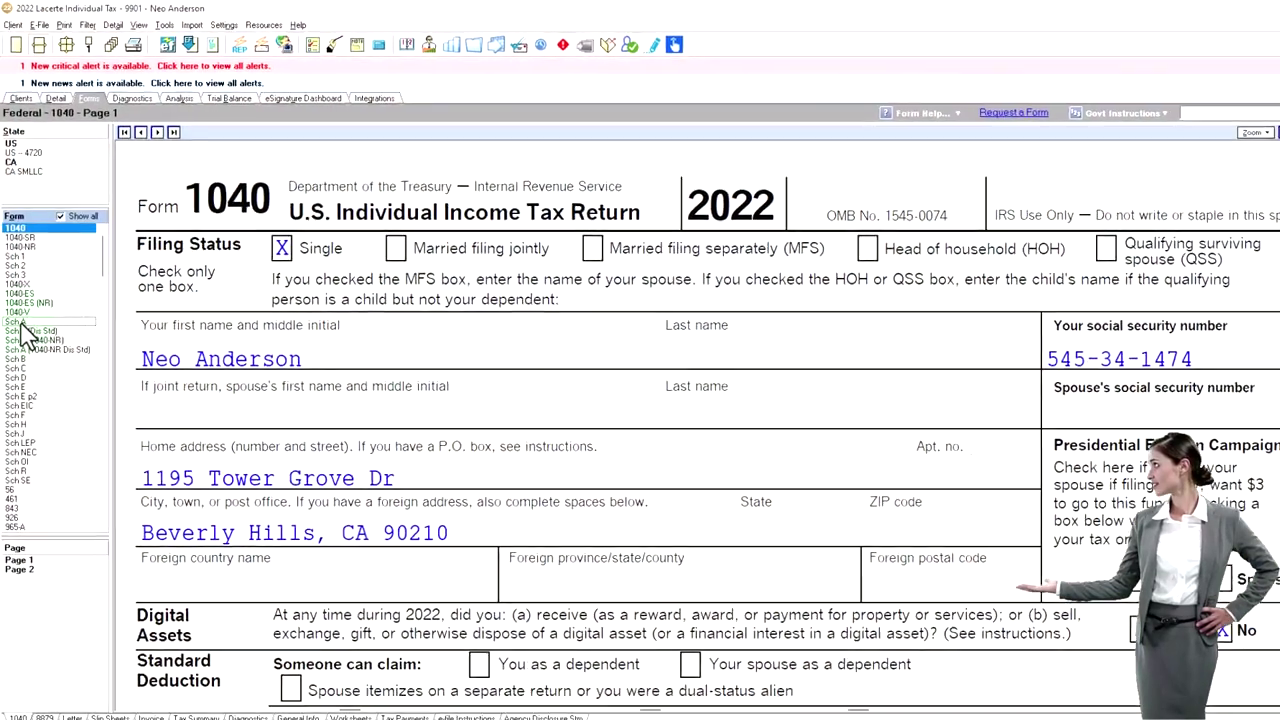
left_click(22, 322)
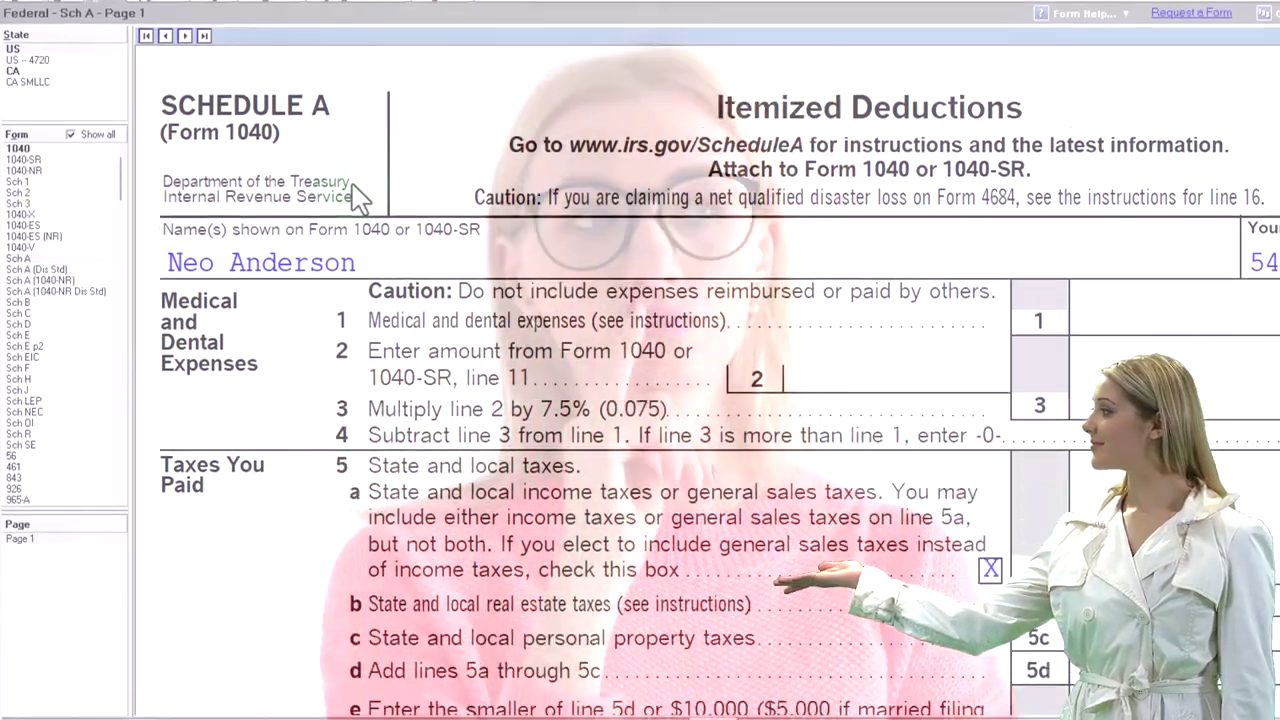
scroll(456, 570, "down", 4)
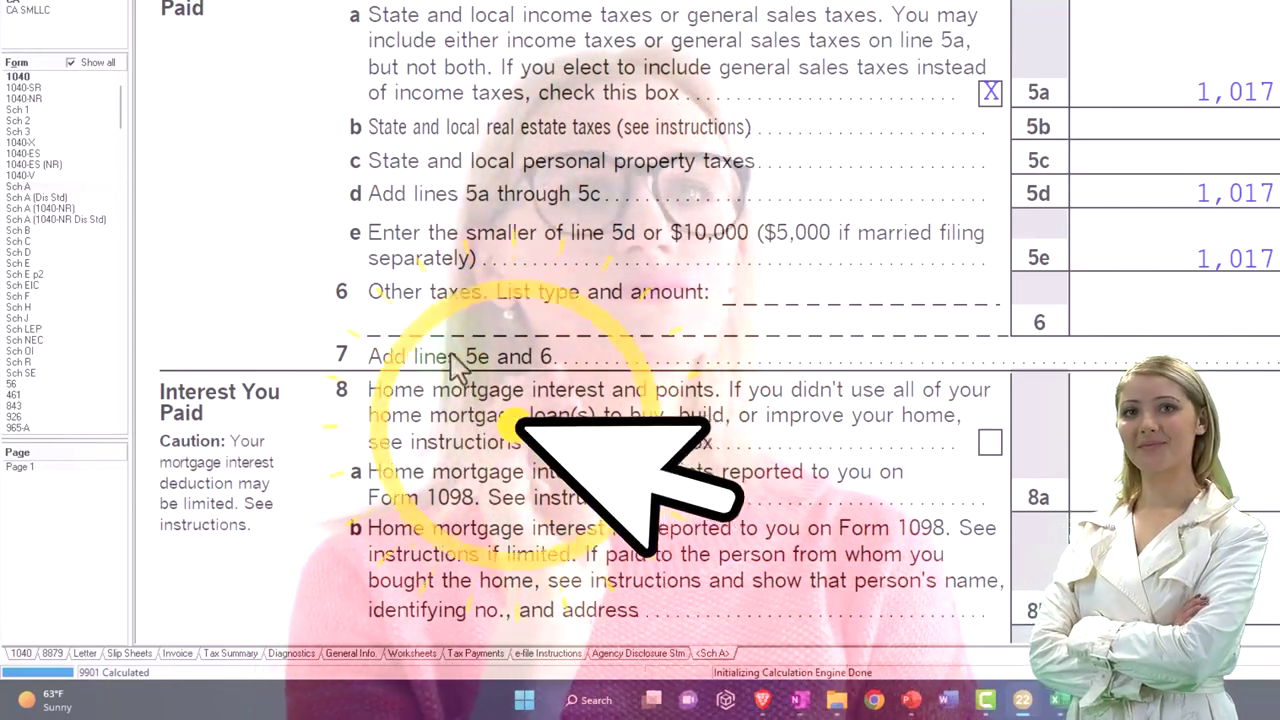
scroll(453, 365, "up", 1)
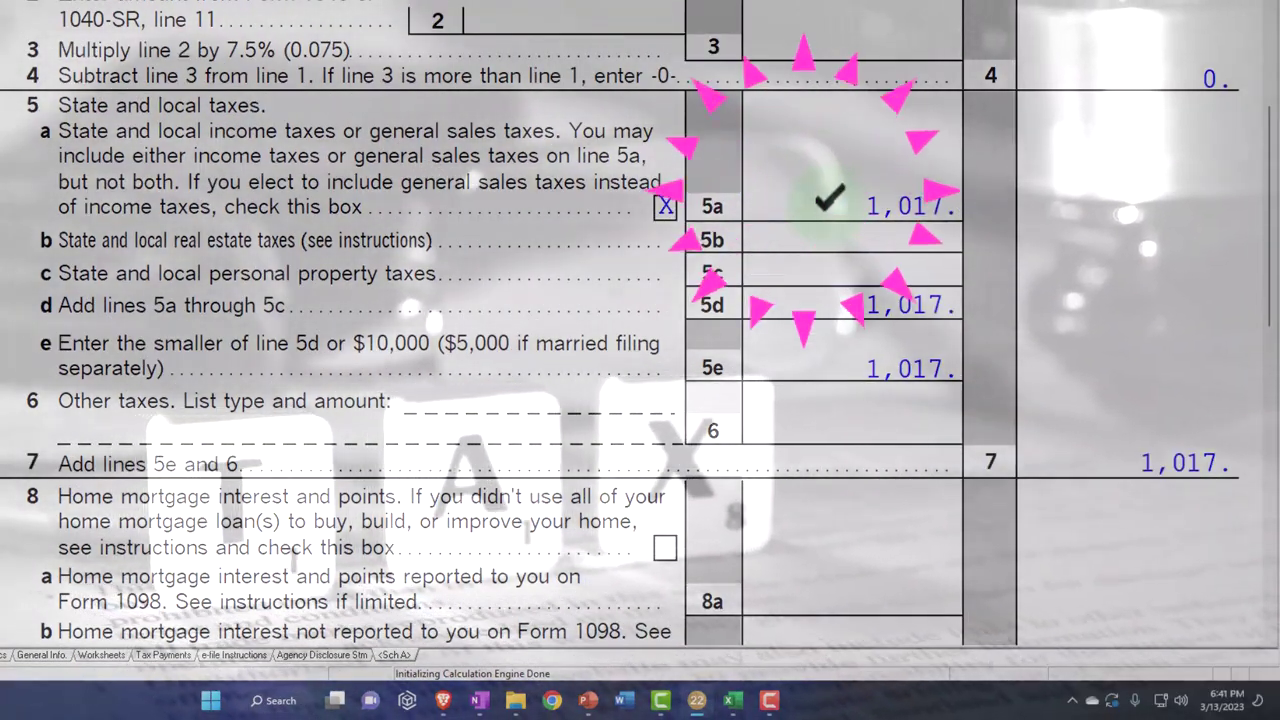
scroll(823, 220, "down", 10)
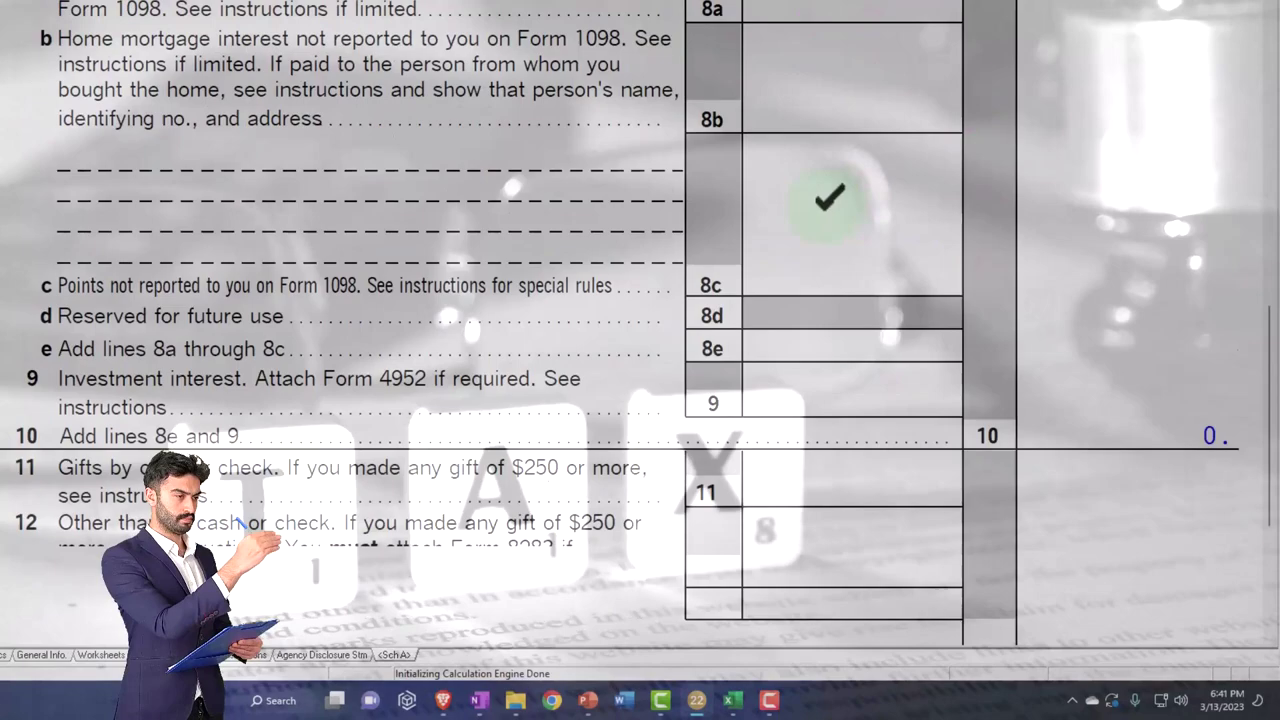
scroll(840, 250, "down", 5)
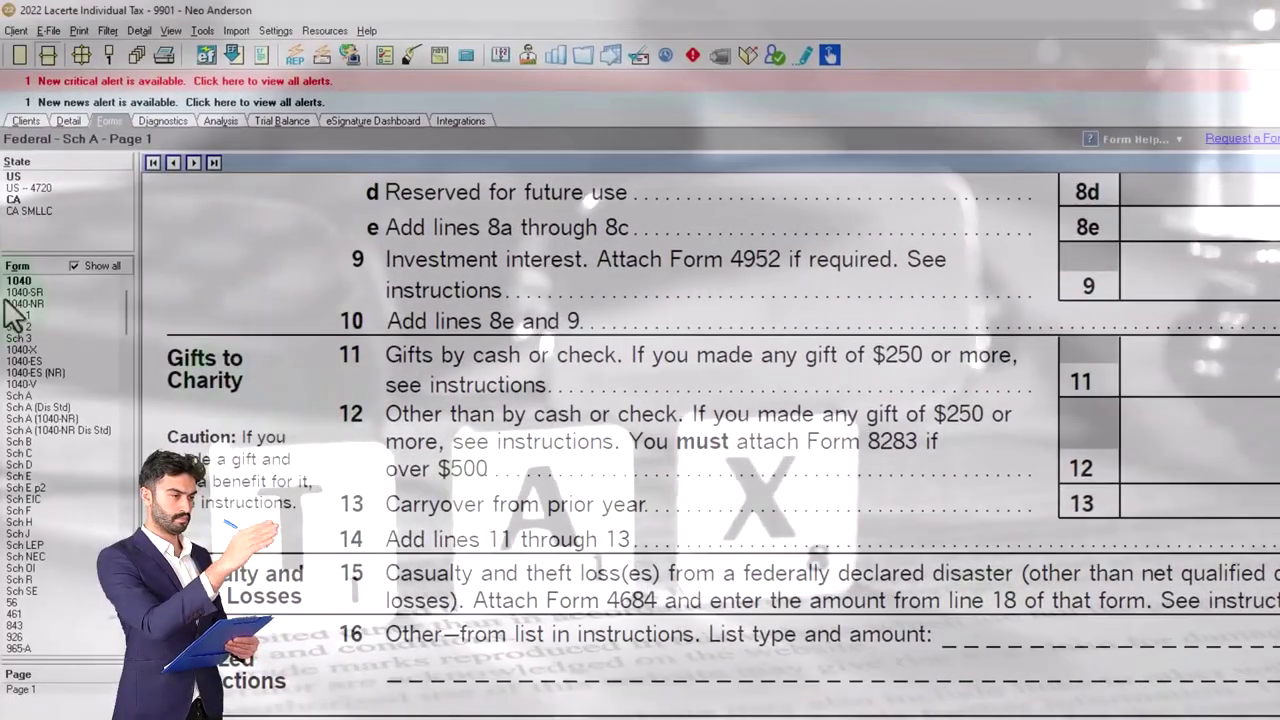
- Return to Form 1040 and review the deduction and taxable income lines on page 1
left_click(18, 281)
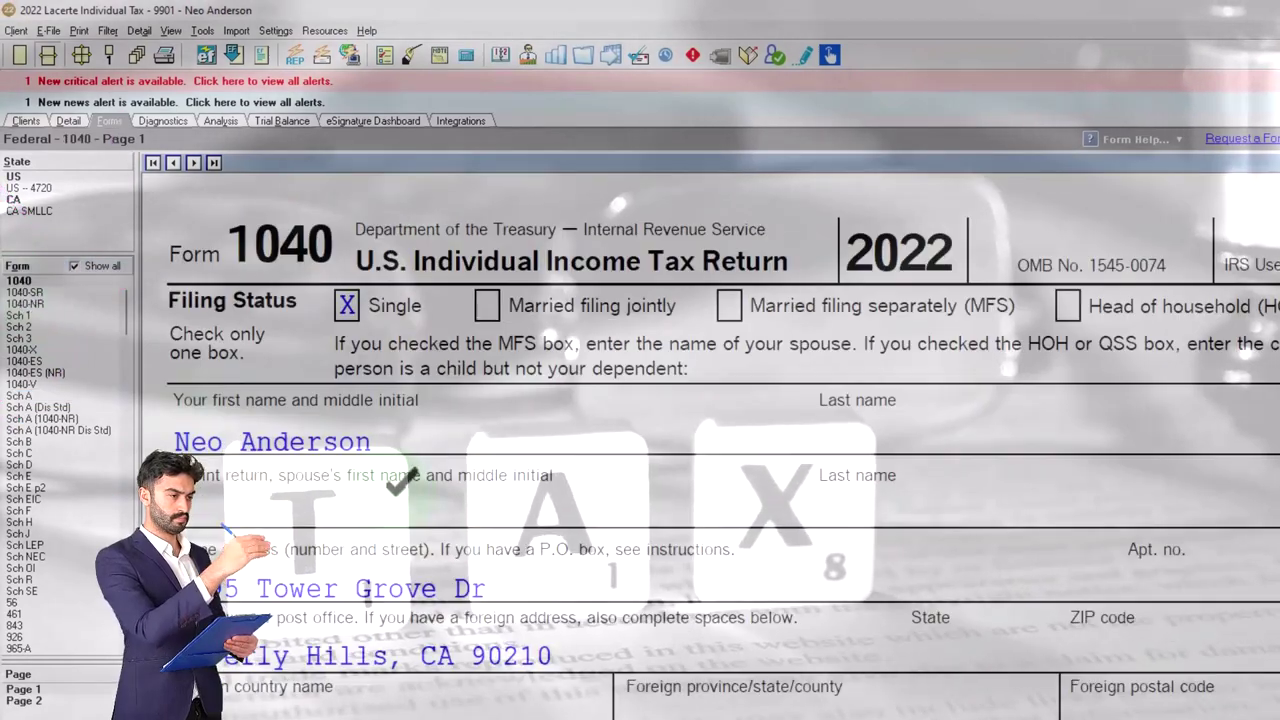
scroll(410, 510, "down", 5)
scroll(410, 510, "down", 10)
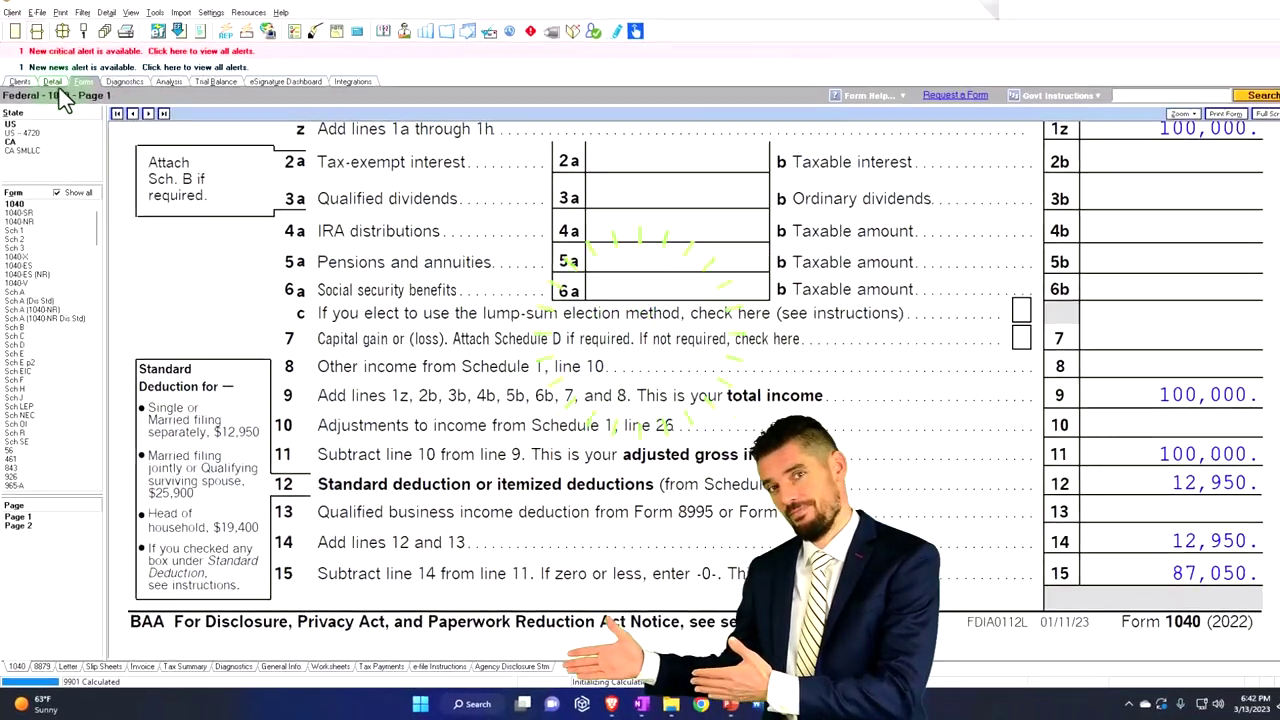
- Open the Itemized Deductions (Sch. A) input detail and enter 14000 as federal home mortgage interest and points on Form 1098
left_click(52, 91)
left_click(133, 123)
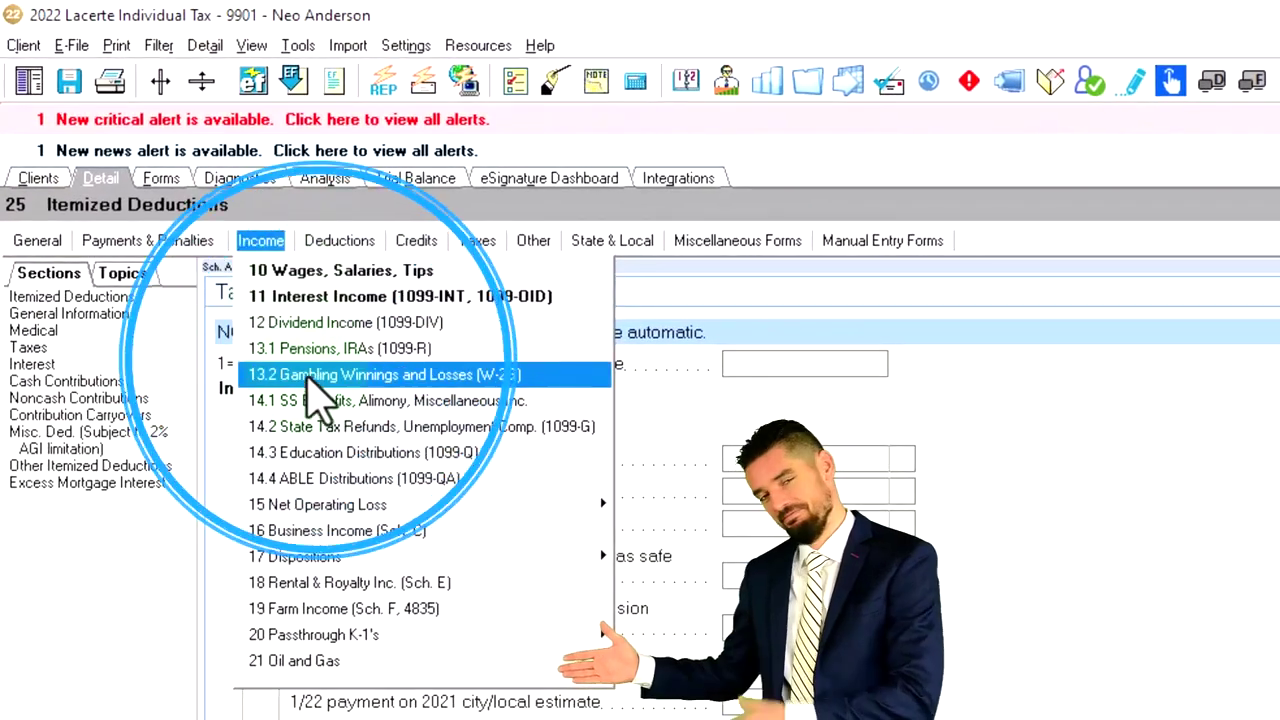
mouse_move(340, 242)
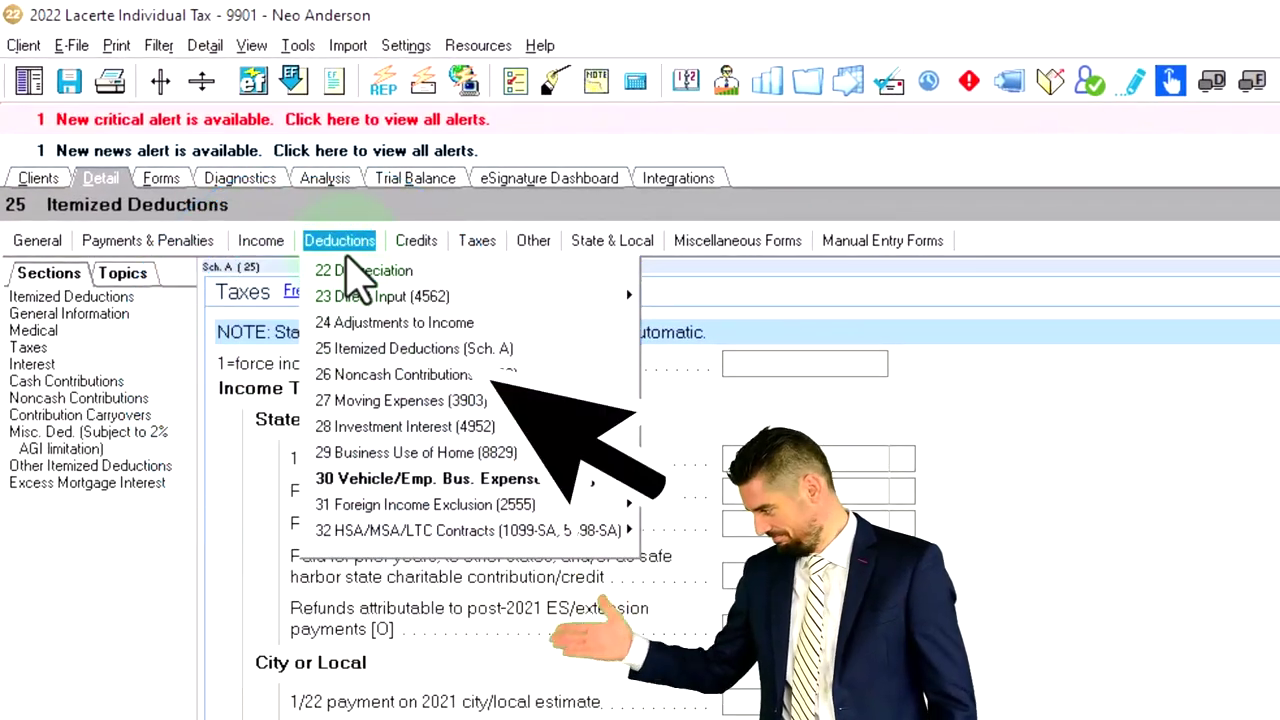
left_click(375, 348)
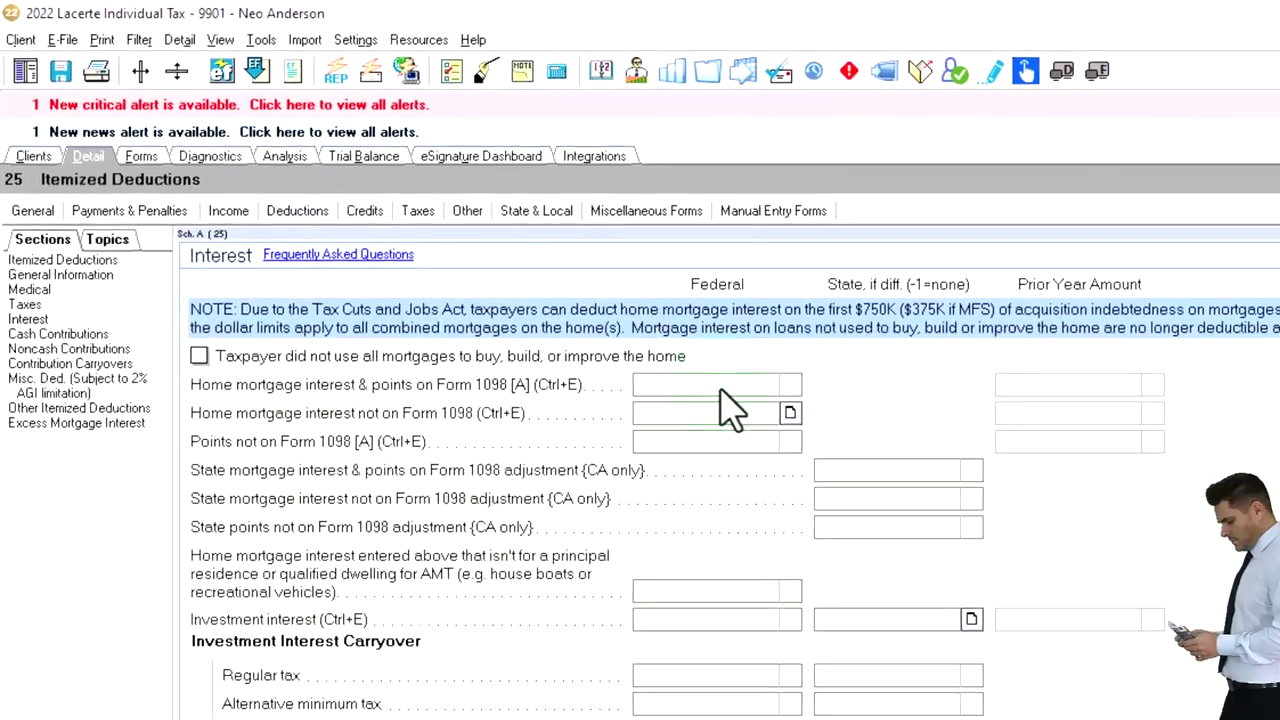
left_click(824, 440)
type("14000")
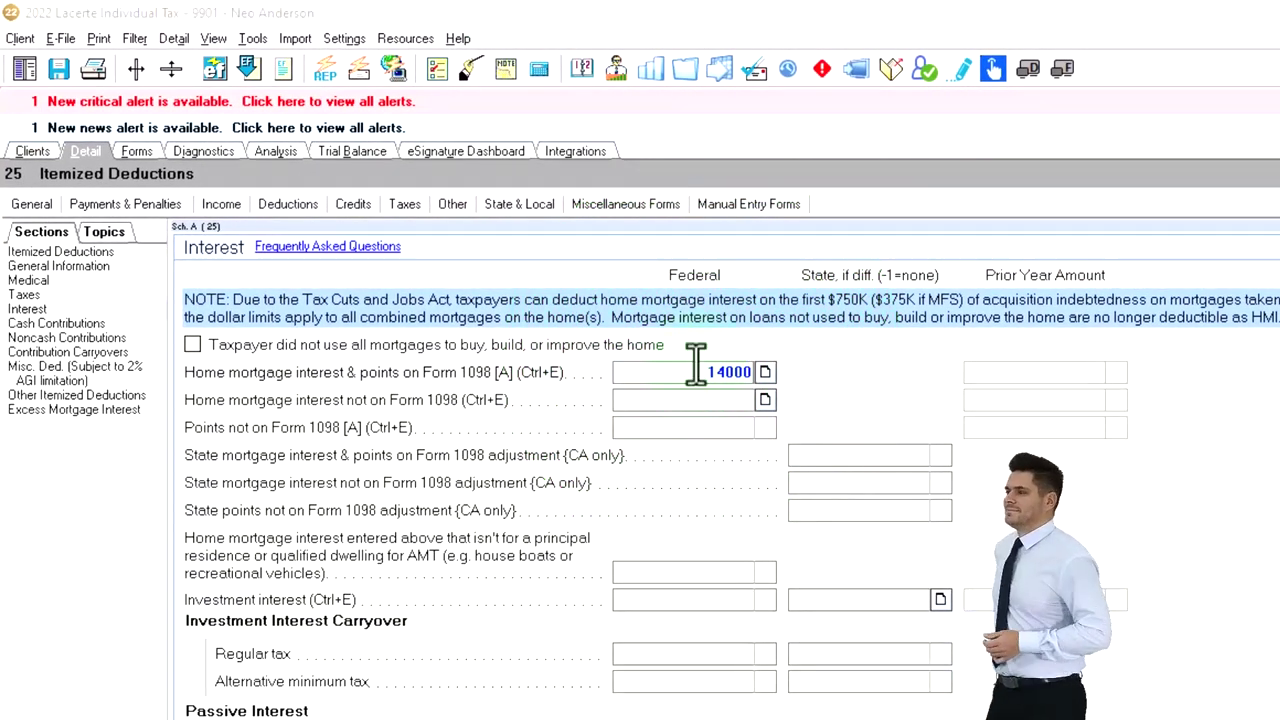
- In the Taxes section of the itemized deductions, enter 4000 of real estate taxes for the principal residence
left_click(41, 296)
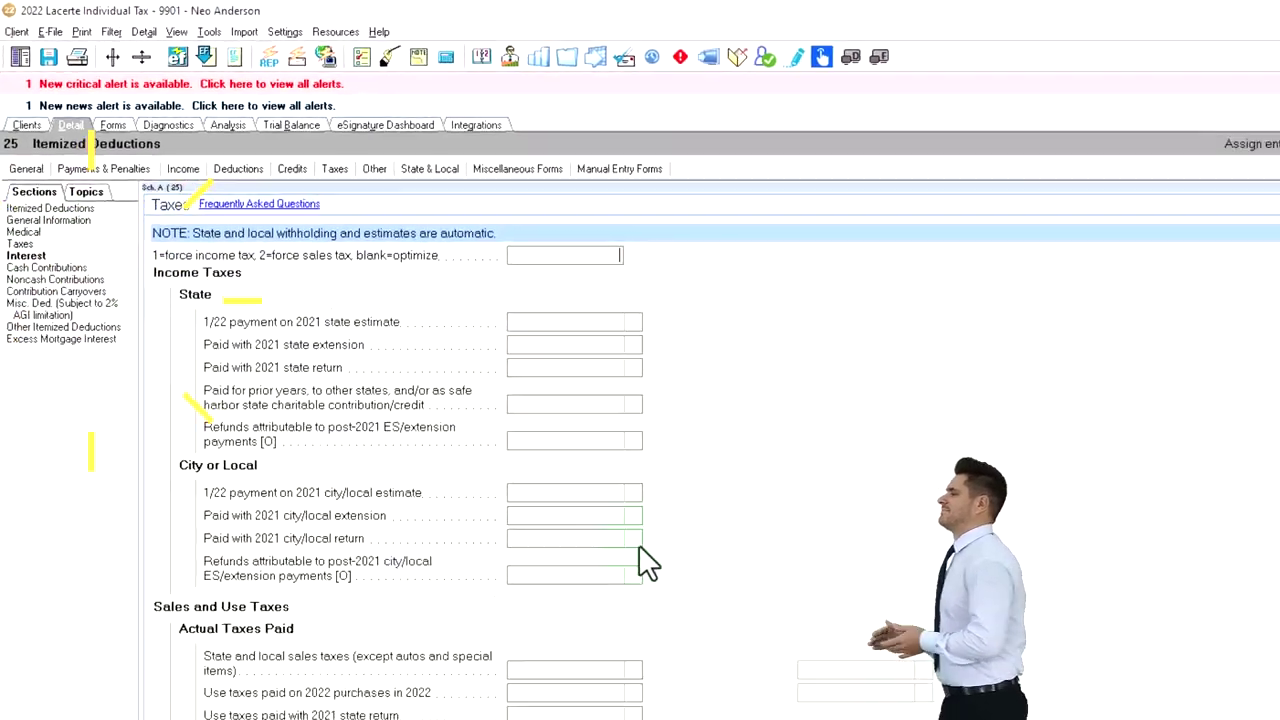
scroll(798, 717, "down", 5)
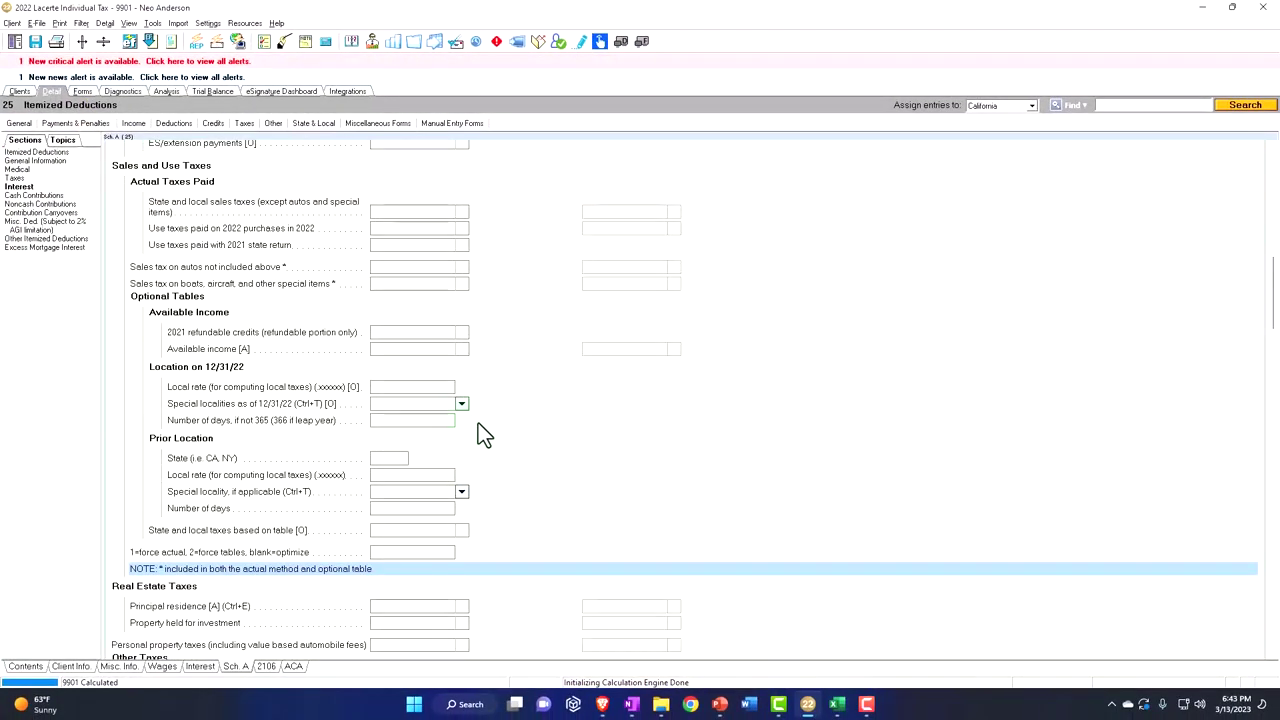
scroll(478, 428, "down", 5)
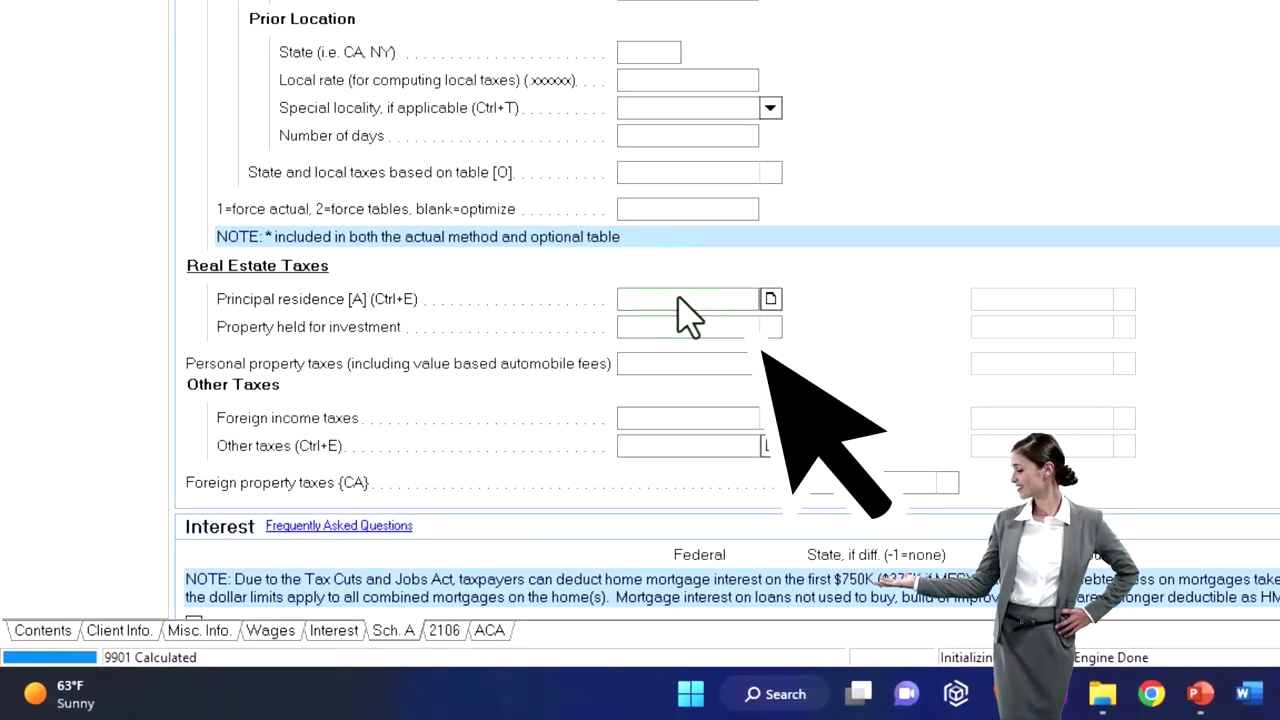
type("00")
key("Tab")
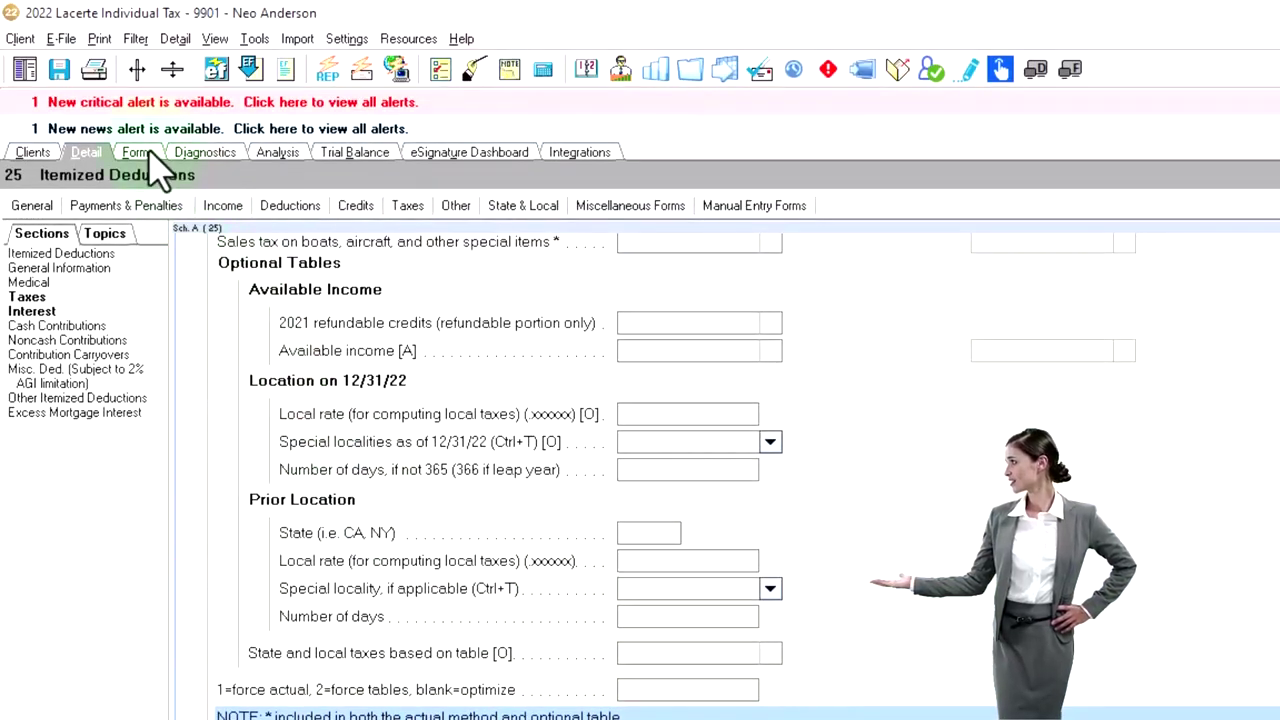
- Open the recalculated forms and check the real estate tax and mortgage interest entries on Schedule A
left_click(148, 157)
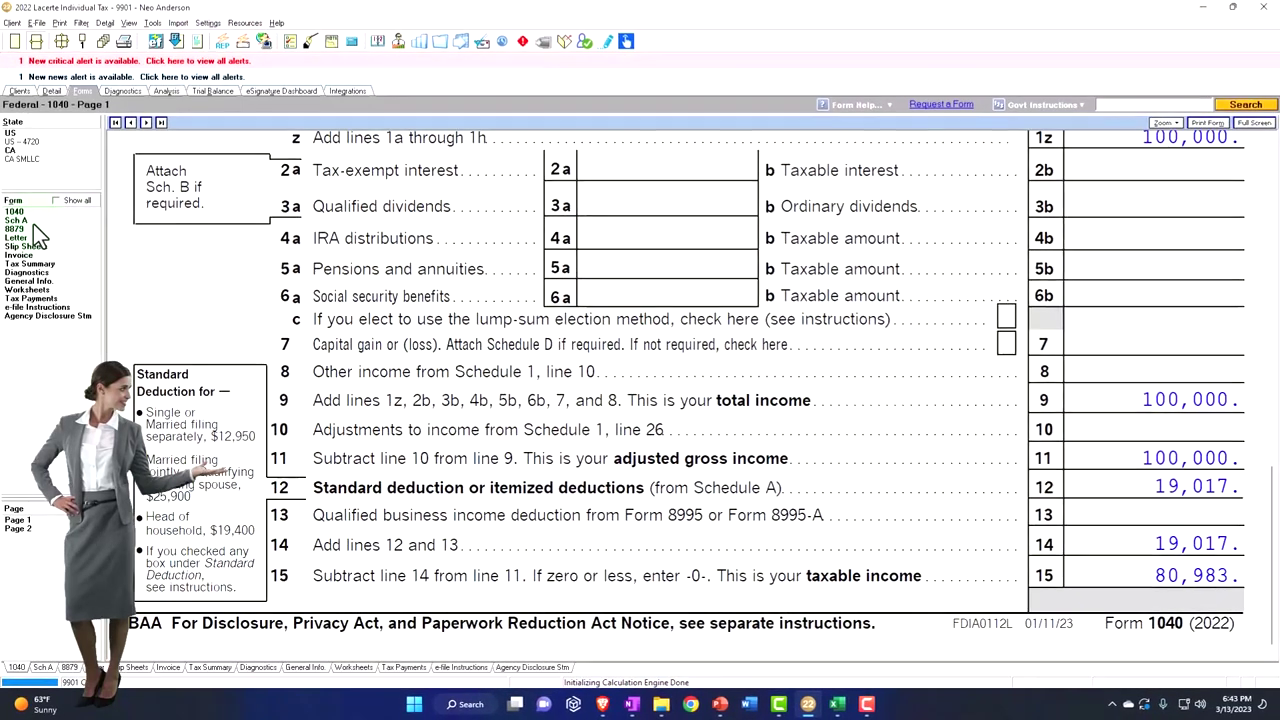
left_click(18, 230)
scroll(569, 388, "down", 5)
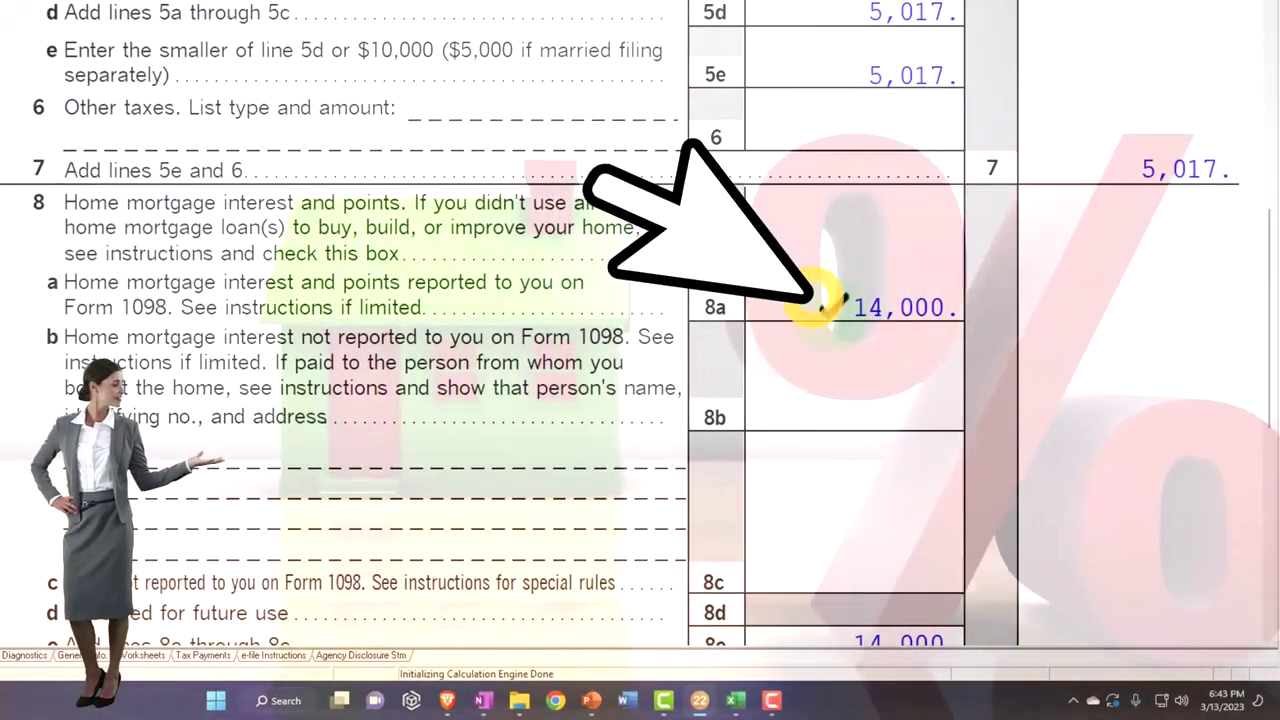
scroll(837, 329, "up", 3)
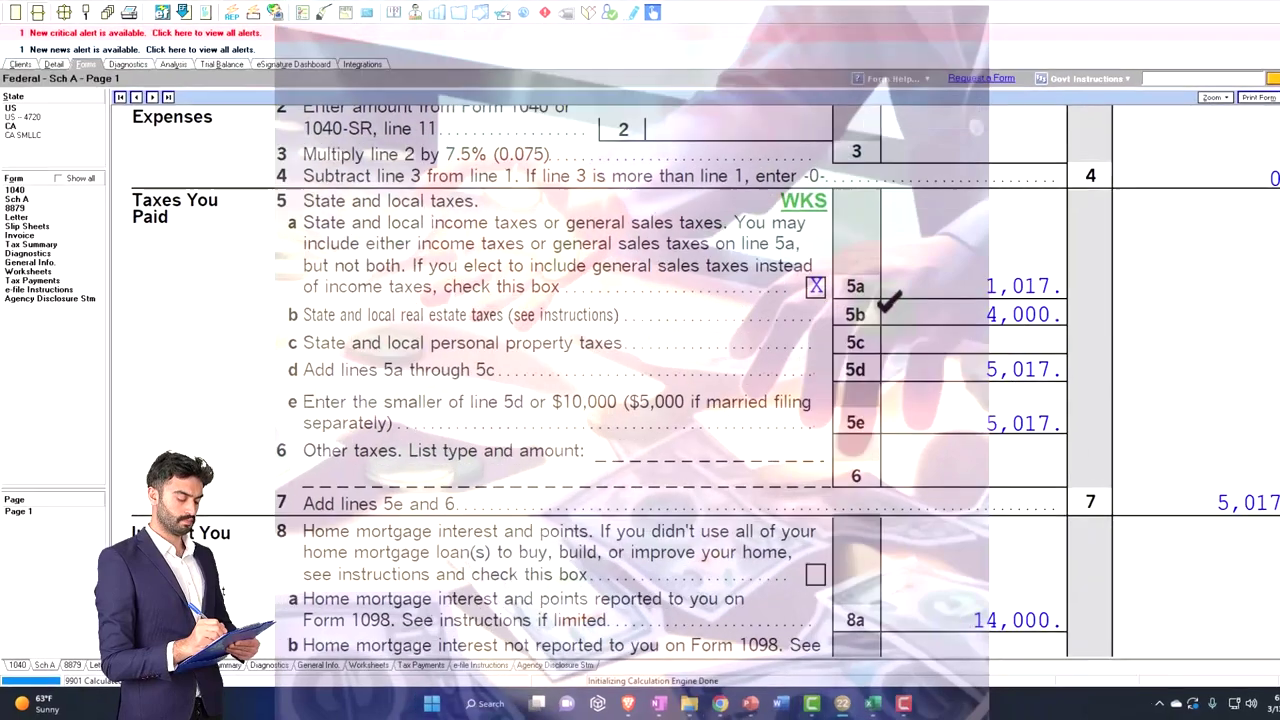
- Examine Schedule A from the taxes paid to the total itemized deductions on line 17 and back to mortgage interest
left_click(843, 327)
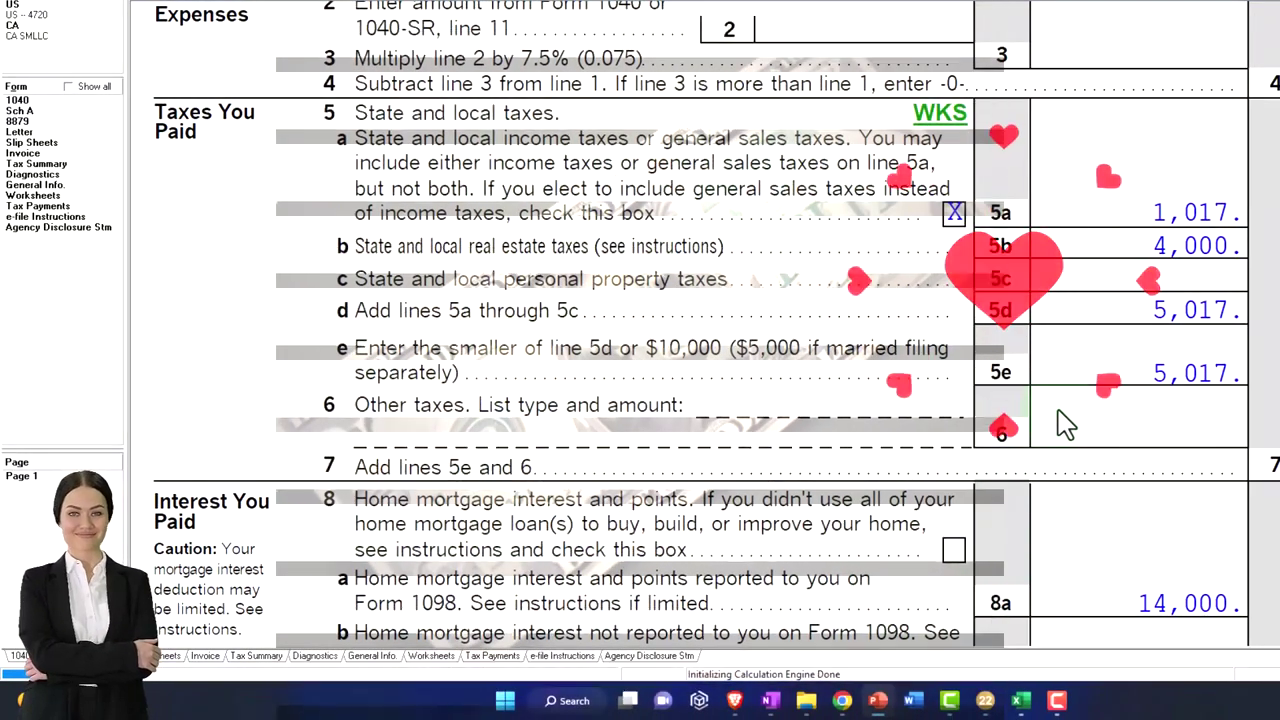
scroll(1065, 425, "down", 8)
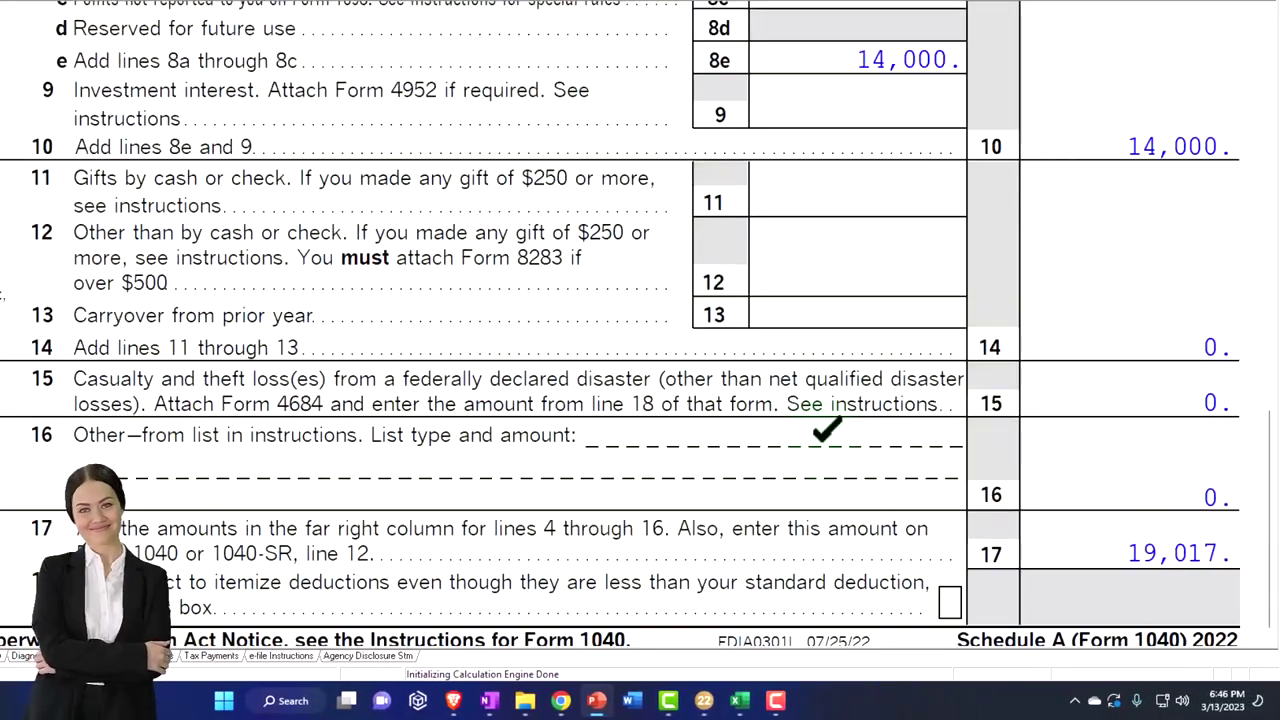
scroll(910, 490, "down", 1)
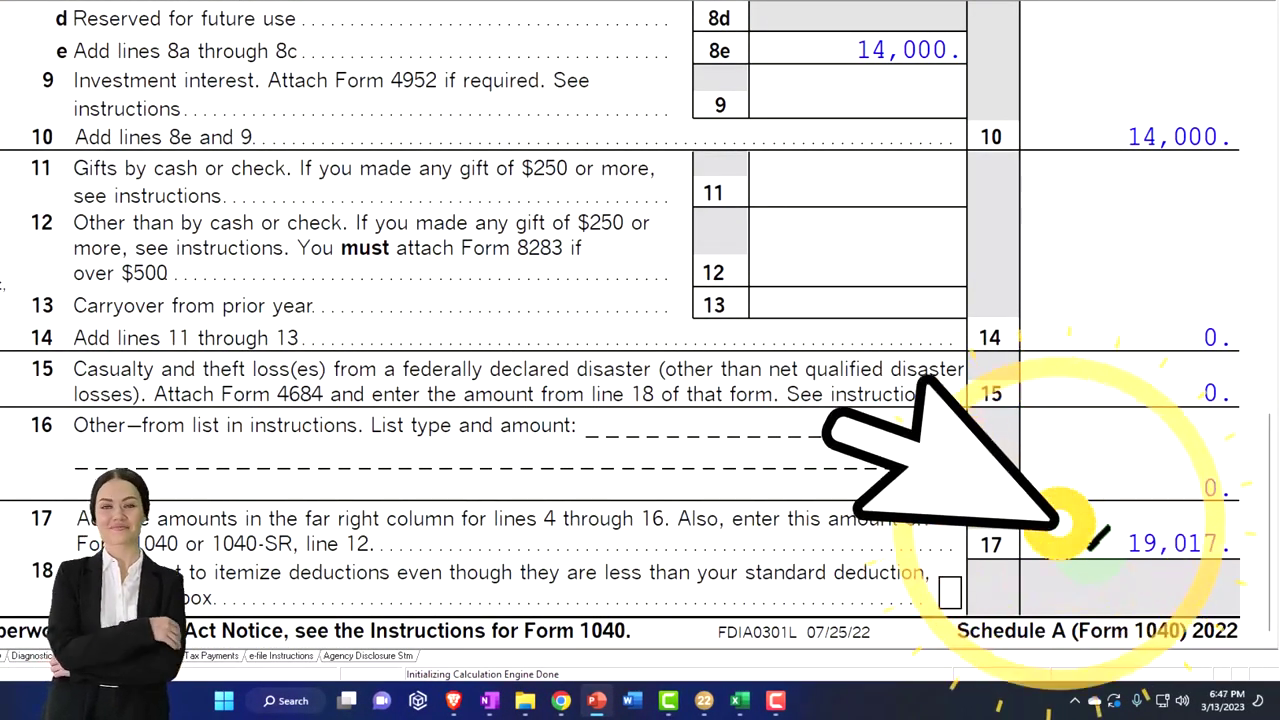
scroll(853, 522, "up", 1)
scroll(853, 522, "up", 7)
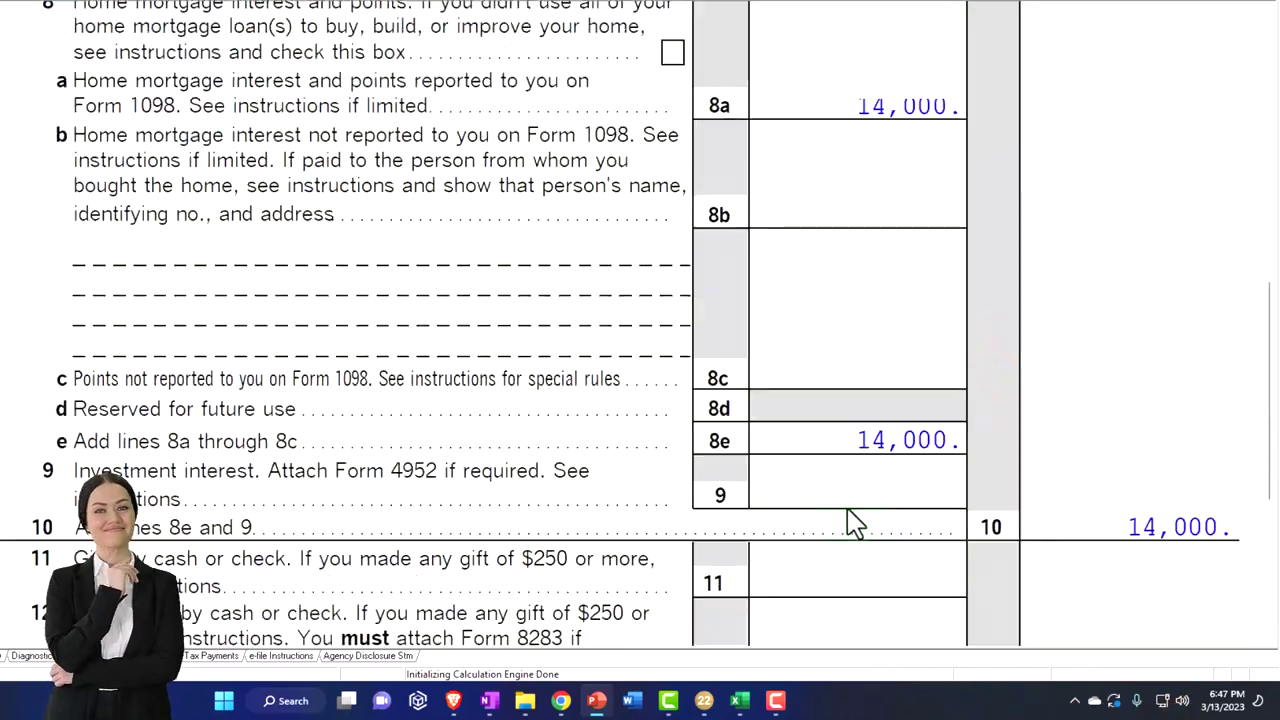
- Switch to the Excel tax worksheet and enter 14,000 as the Mortgage 1 interest on the Sch A sheet
scroll(853, 522, "up", 1)
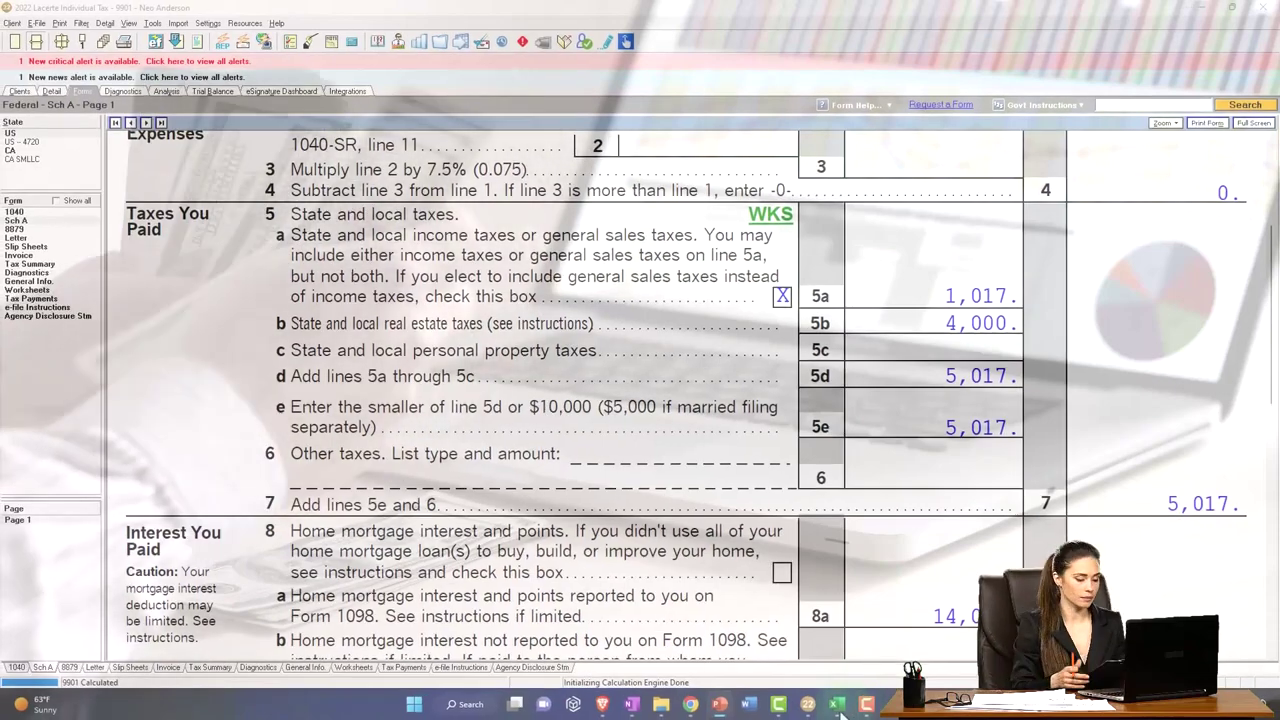
left_click(838, 705)
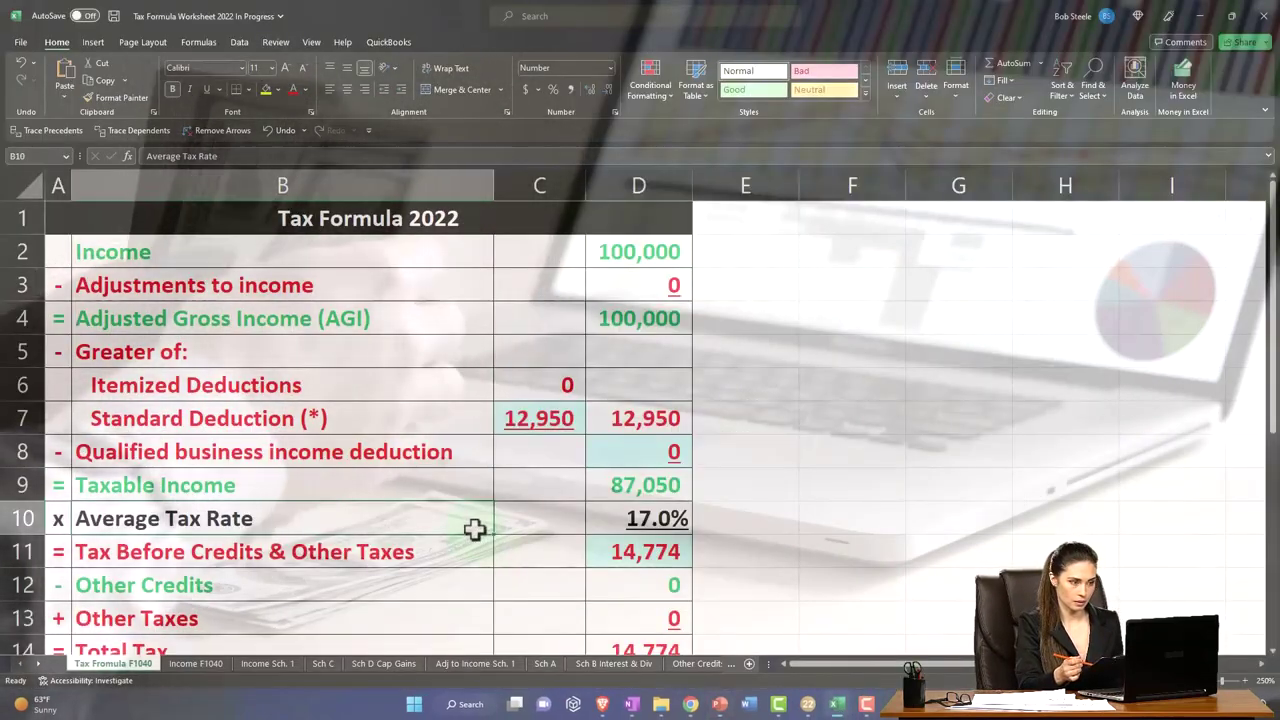
left_click(548, 664)
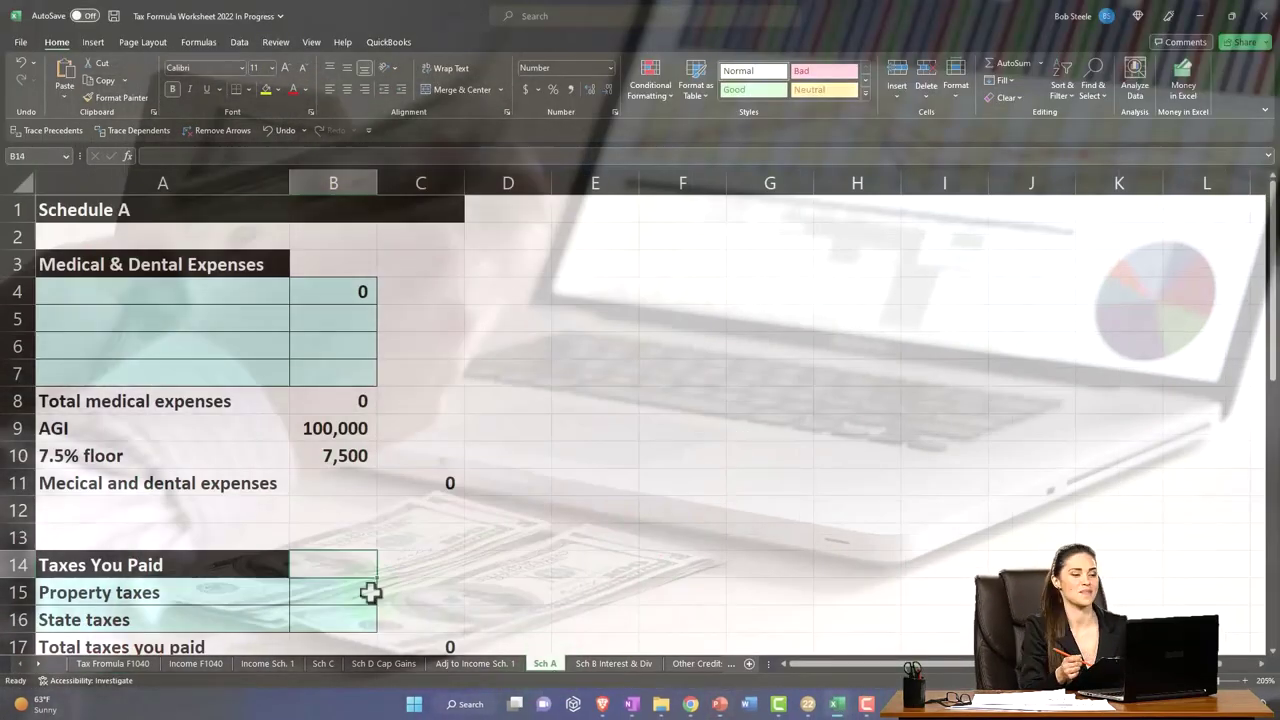
scroll(370, 593, "down", 3)
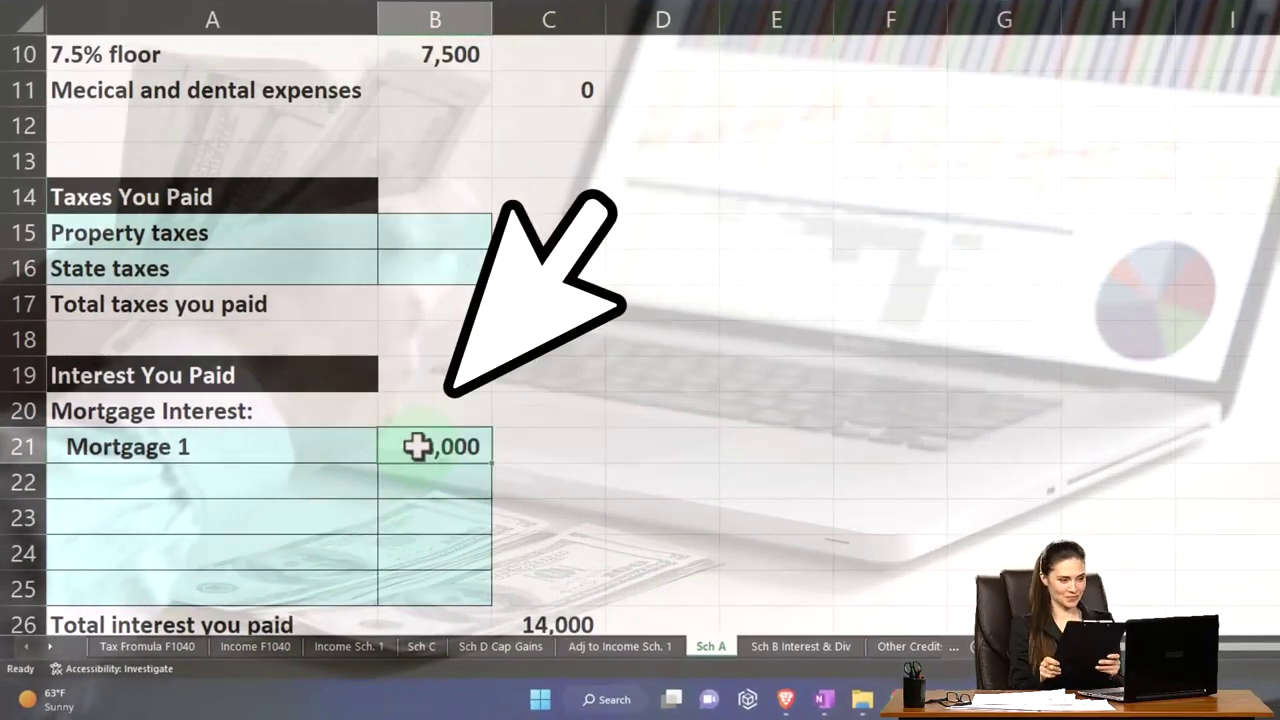
left_click(417, 447)
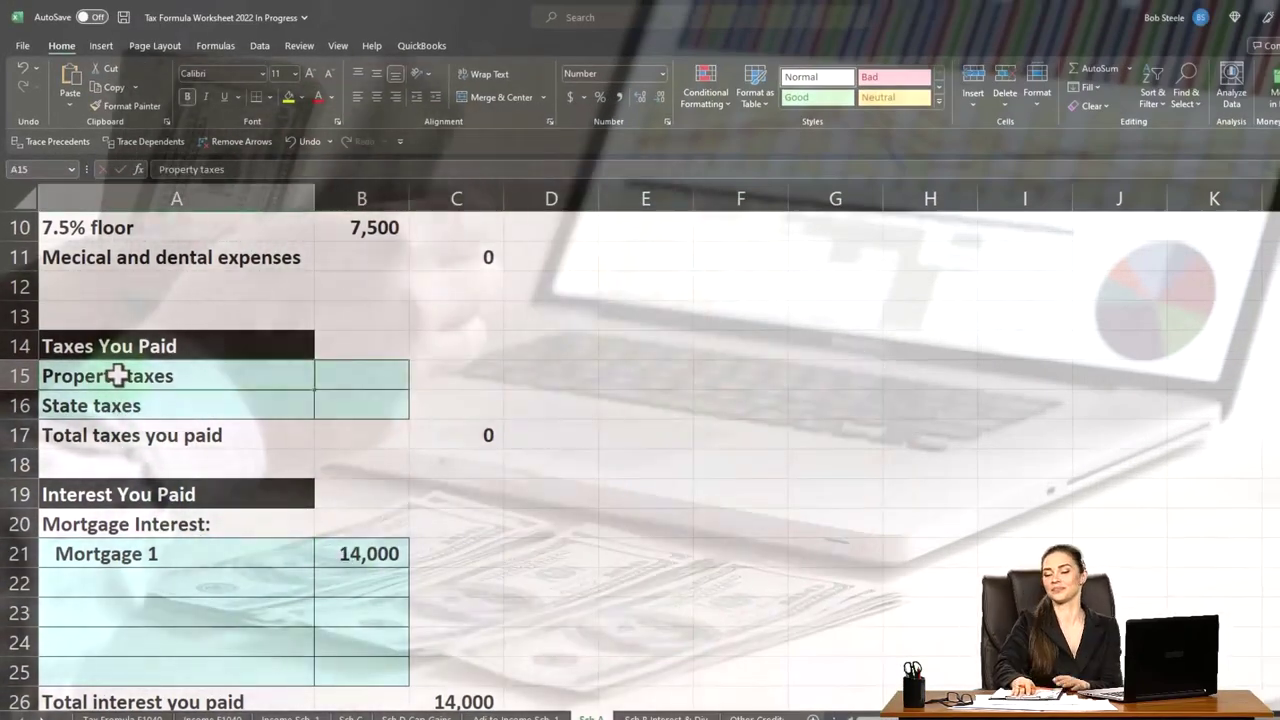
- Relabel Property taxes as "Real estate taxes" under Taxes You Paid and enter 4,000 beside it
double_click(118, 376)
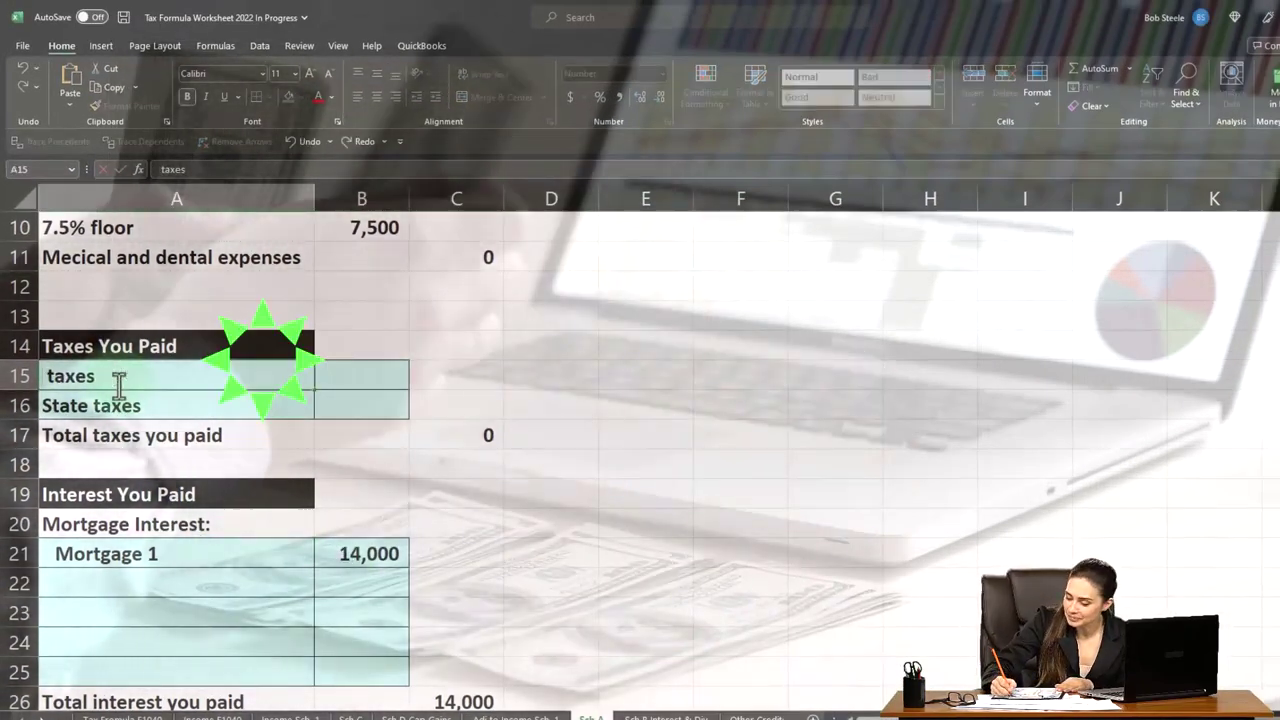
type("s")
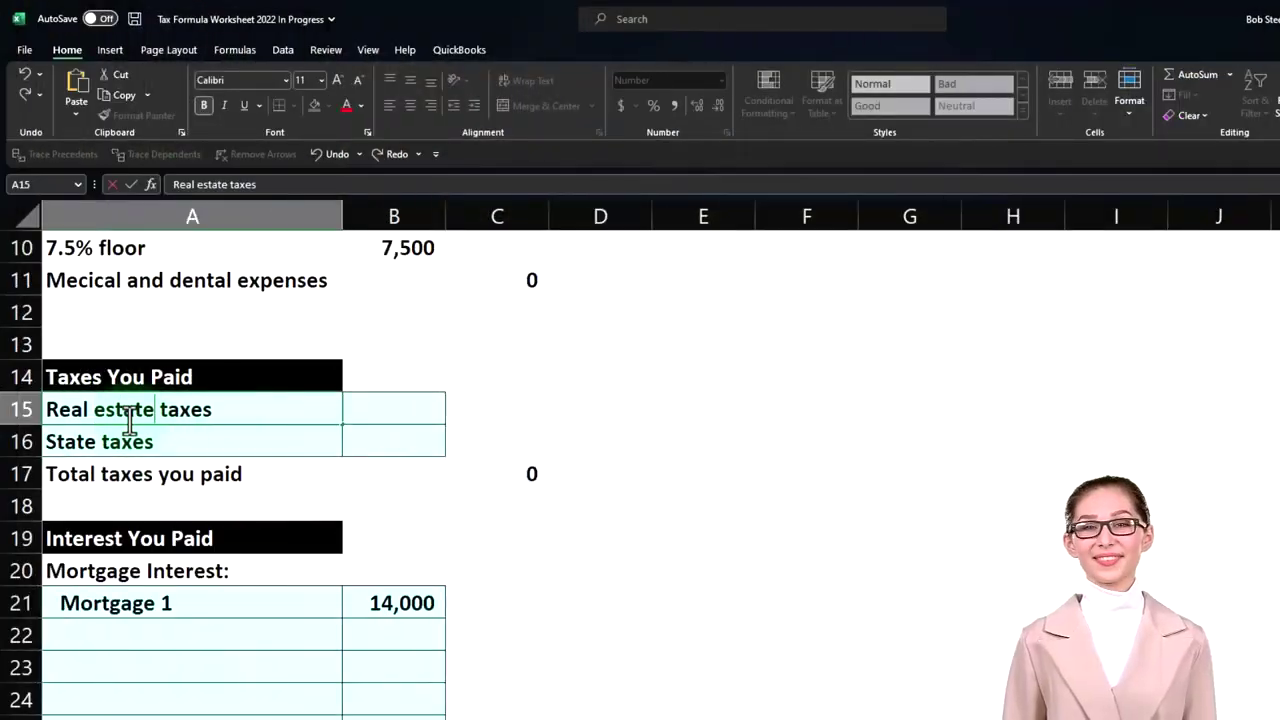
key("Tab")
key("Tab")
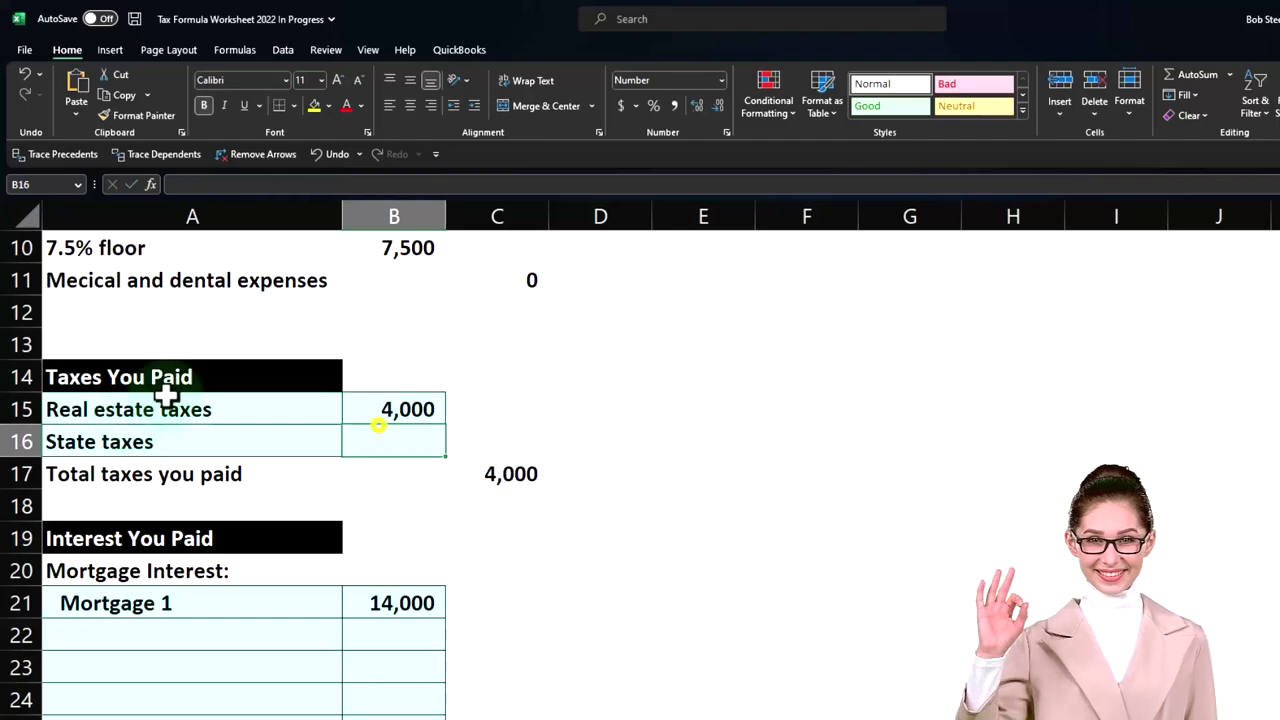
- Check line 5a of Schedule A in Lacerte, return to the Excel worksheet and enter 1017 for State taxes
left_click(810, 704)
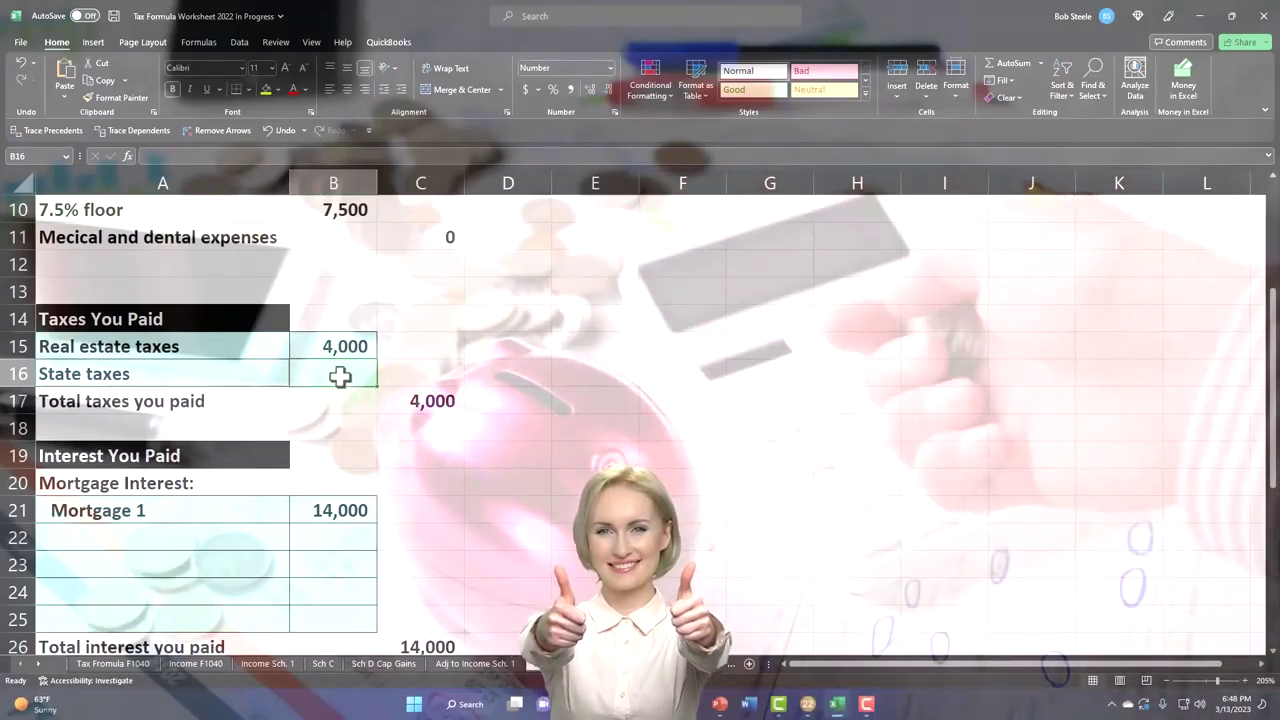
type("1017")
key("Return")
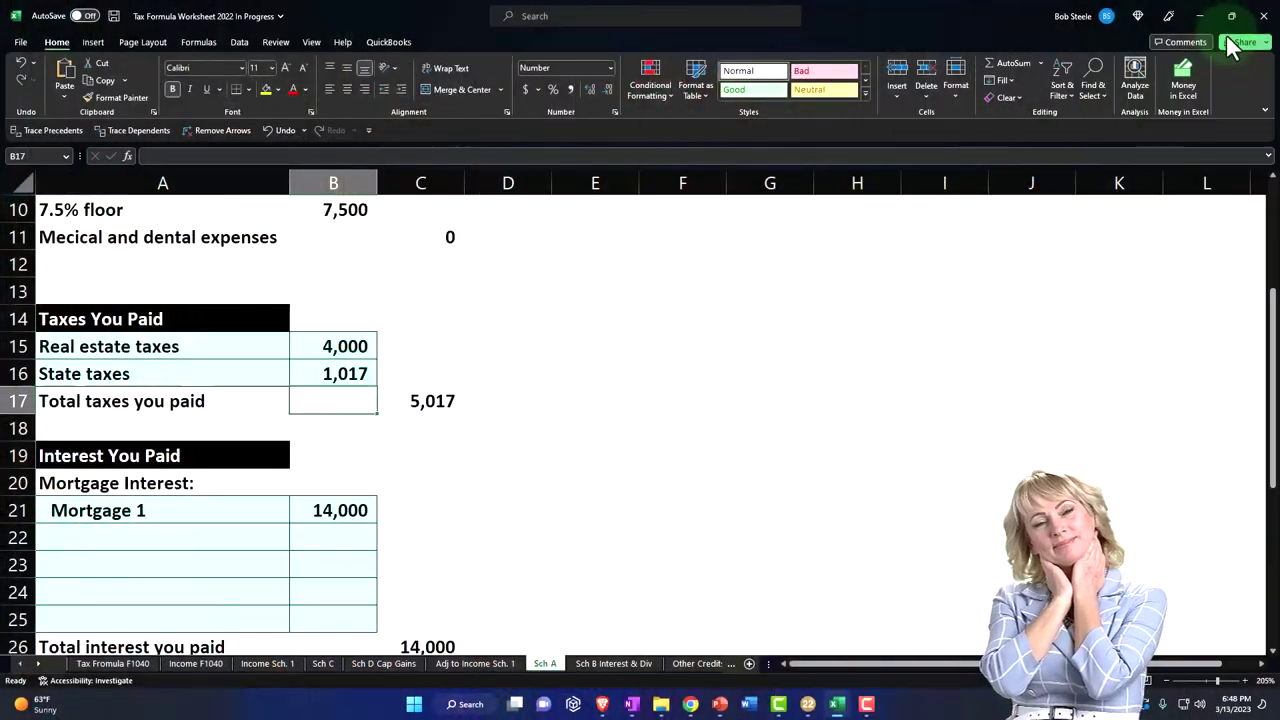
- Switch to Lacerte and check Schedule A from the taxes paid to the total itemized deductions on line 17
left_click(1201, 16)
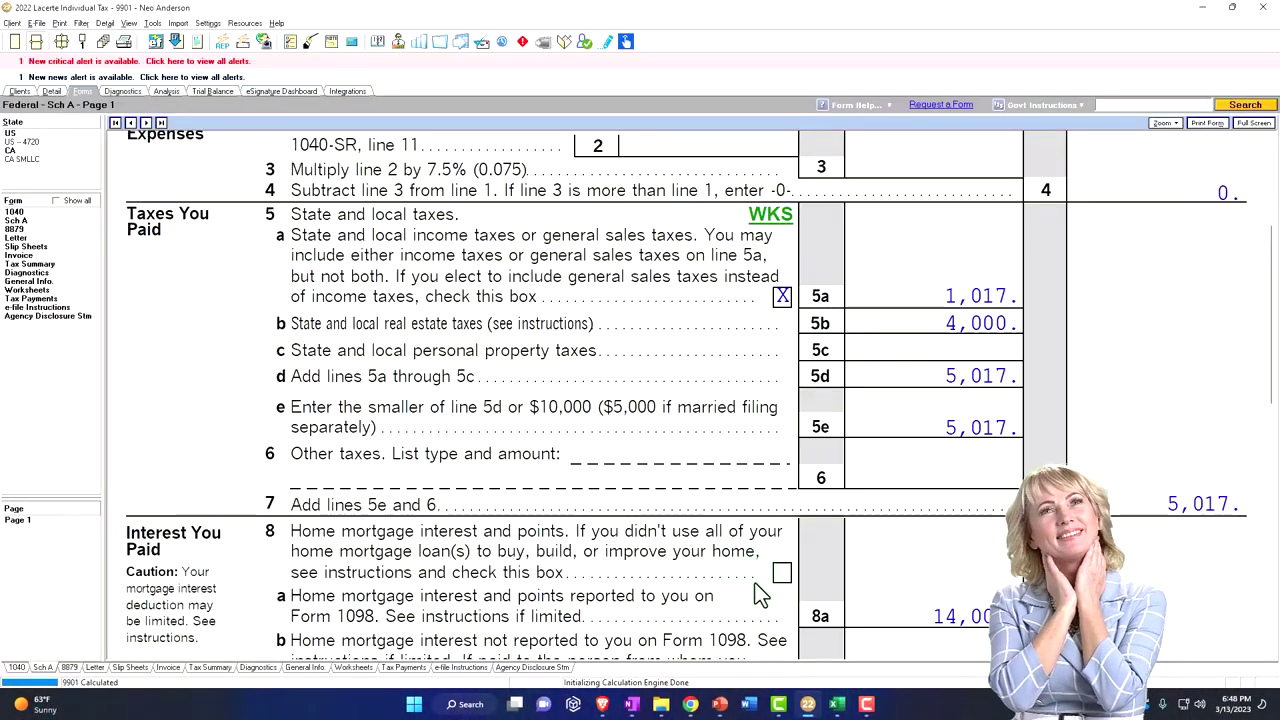
left_click(837, 704)
scroll(769, 529, "down", 7)
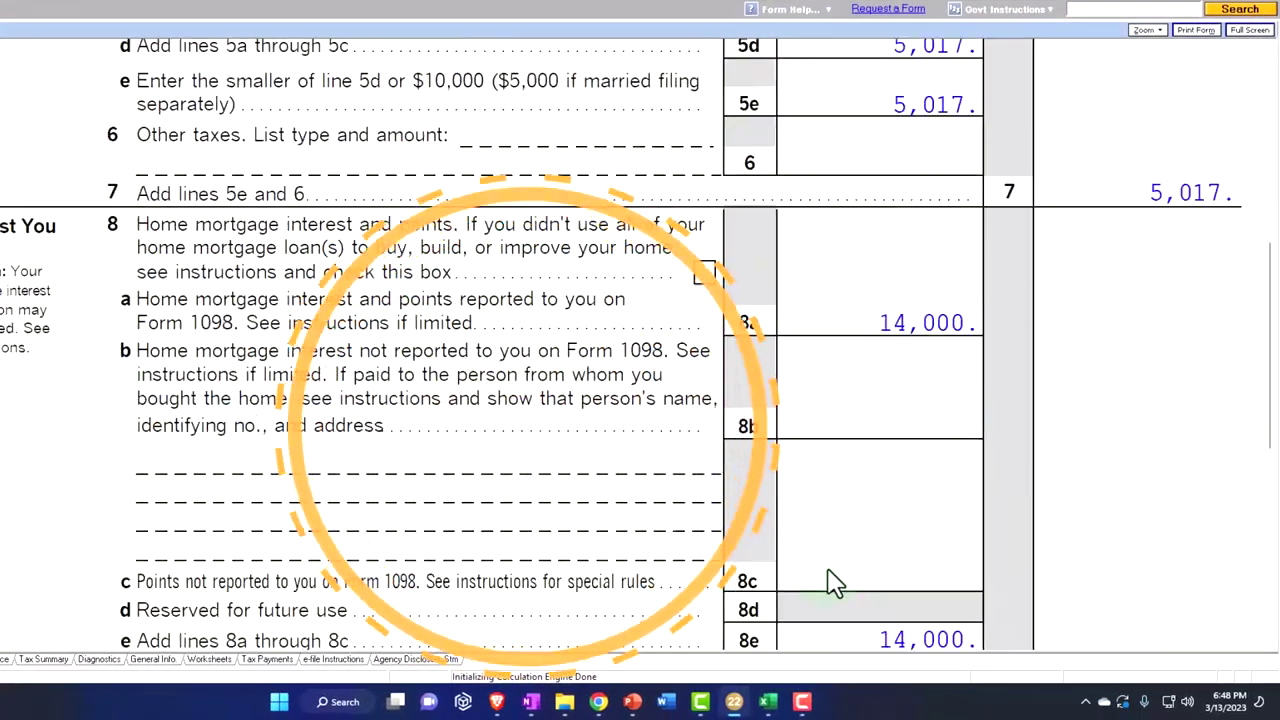
scroll(832, 581, "down", 8)
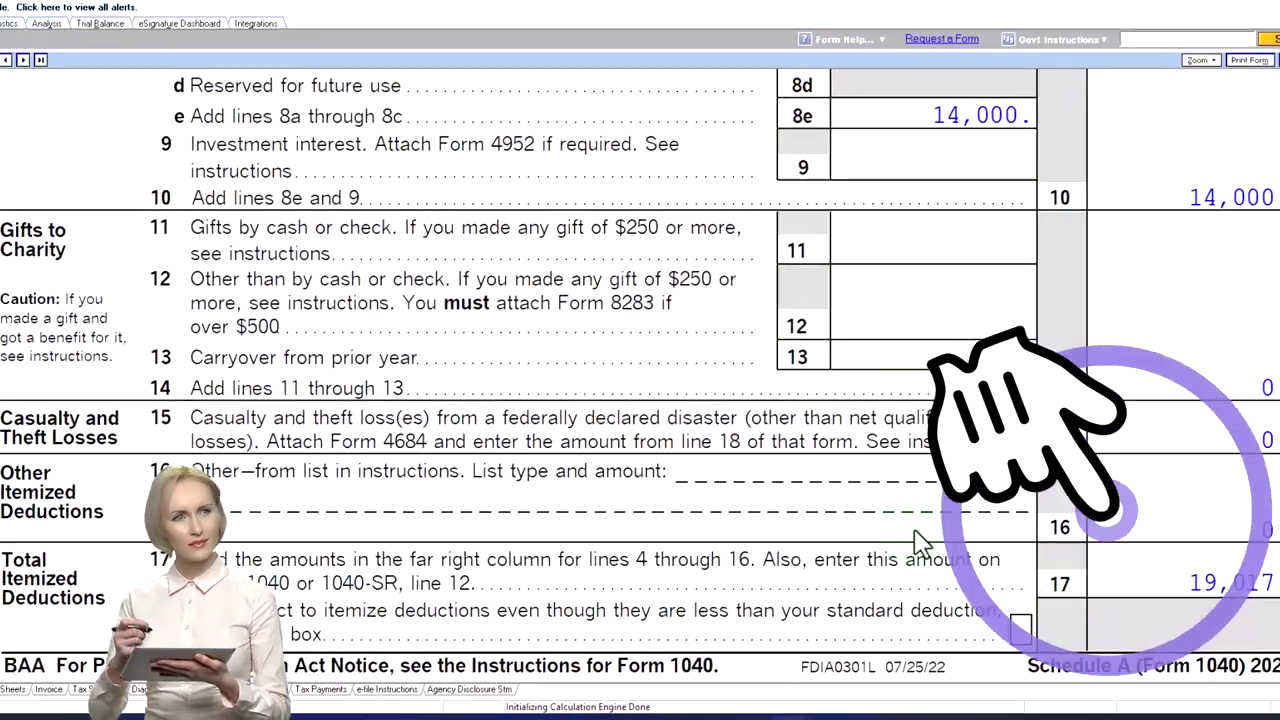
- Open Form 1040 and check the deduction on line 12 and the taxable income on line 15
left_click(30, 246)
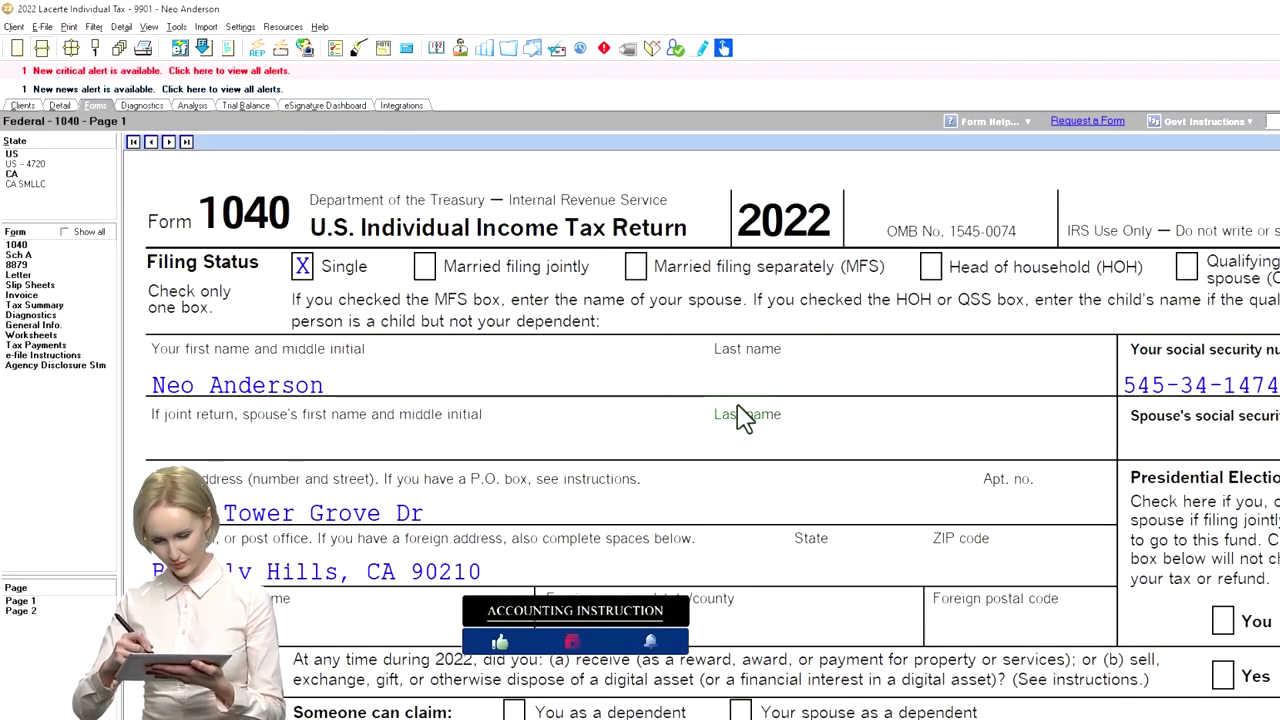
scroll(760, 470, "down", 12)
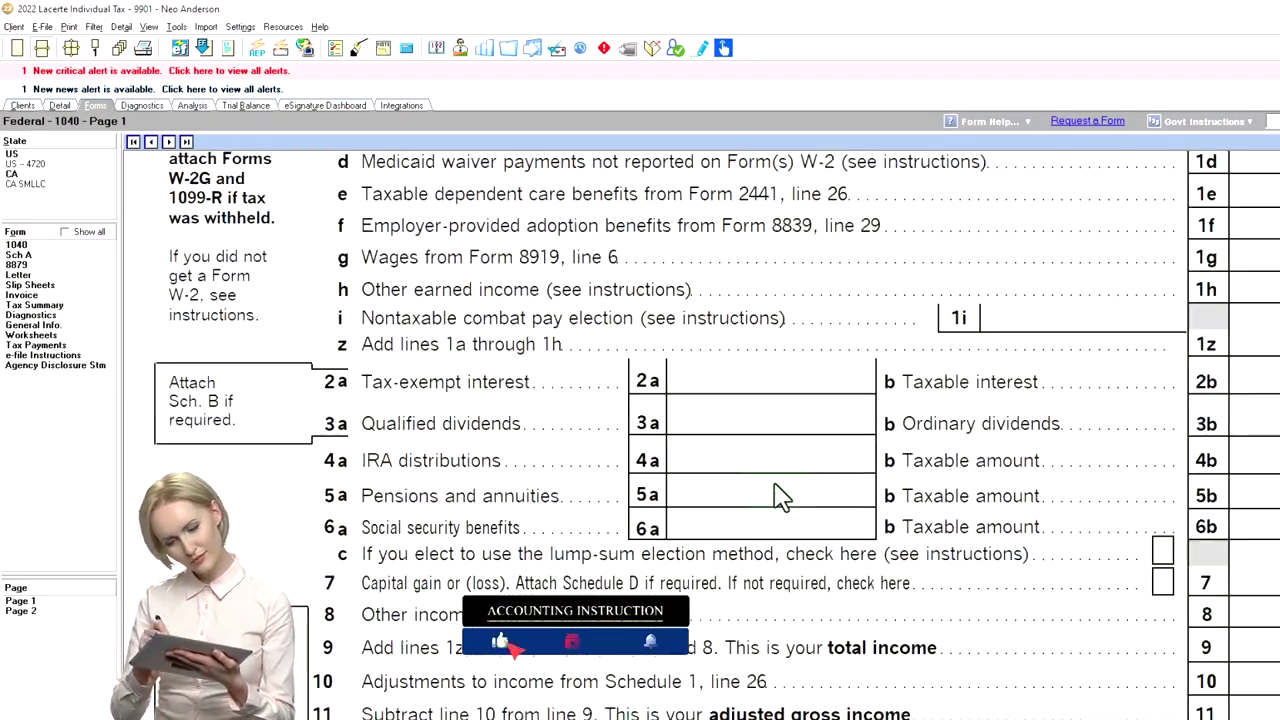
scroll(780, 495, "down", 4)
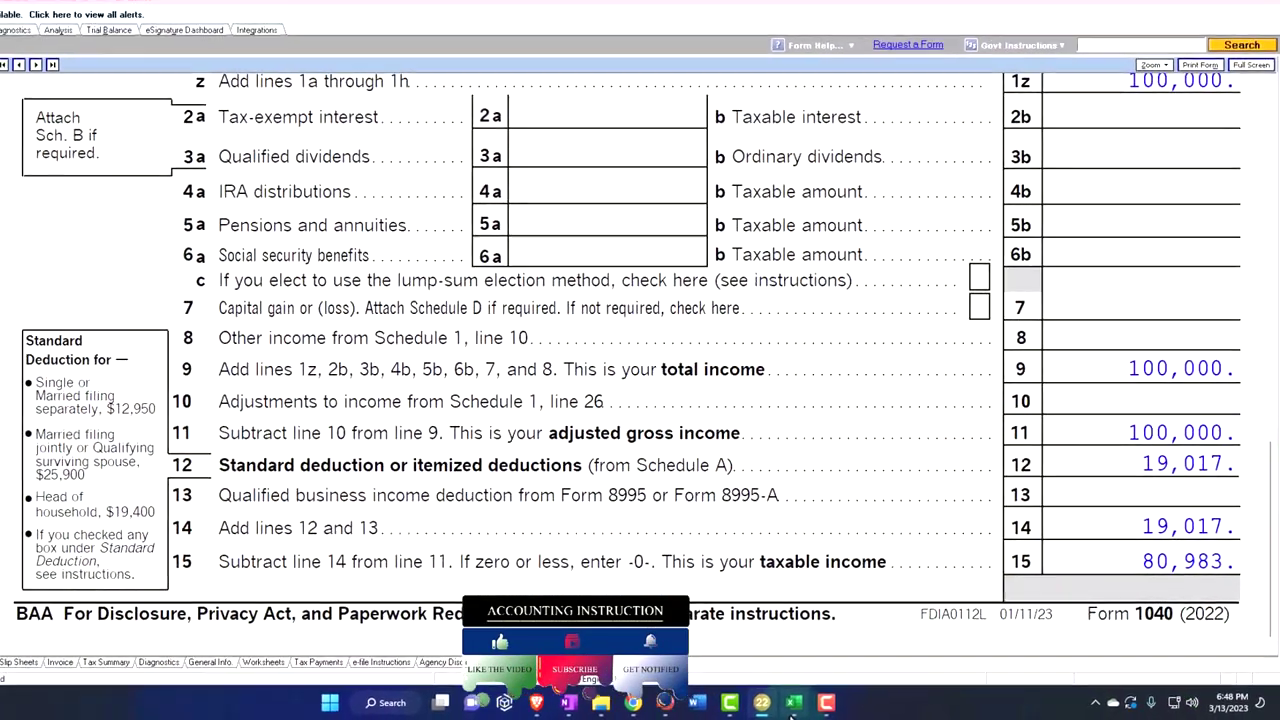
- Switch to the Excel Tax Formula sheet and inspect the itemized and standard deductions, the greater-of formula and taxable income
left_click(768, 703)
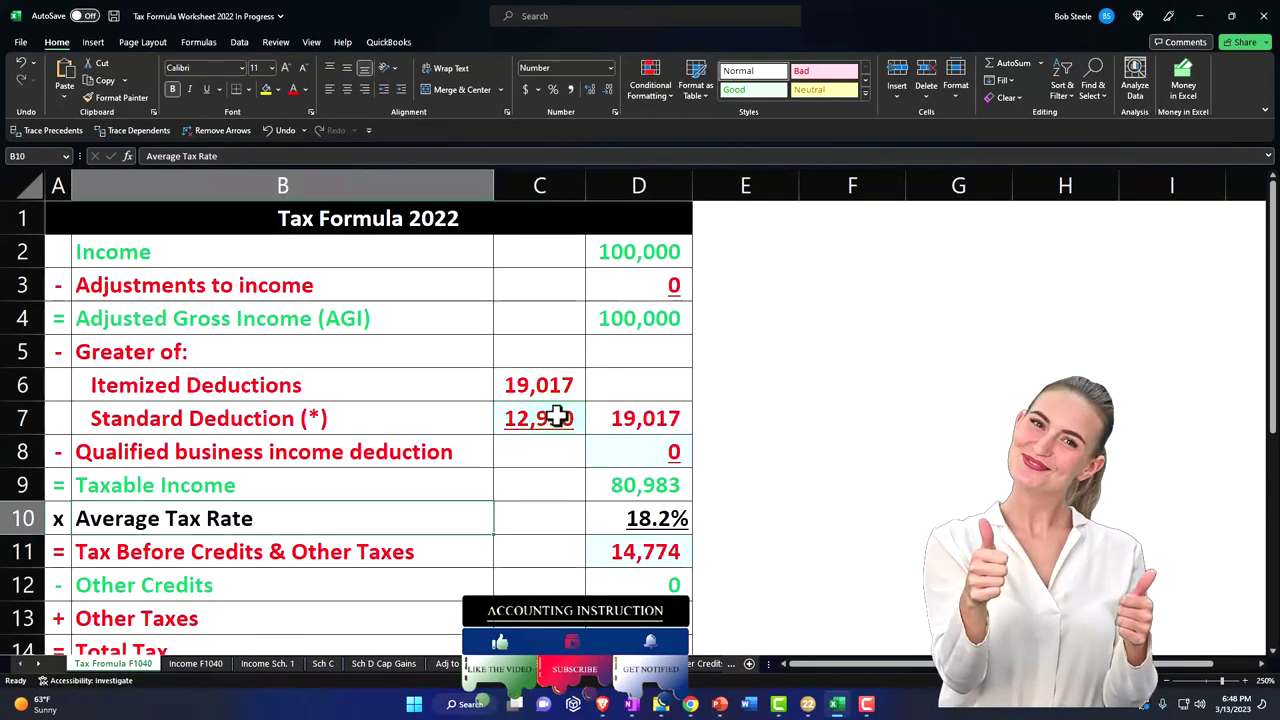
left_click(618, 489)
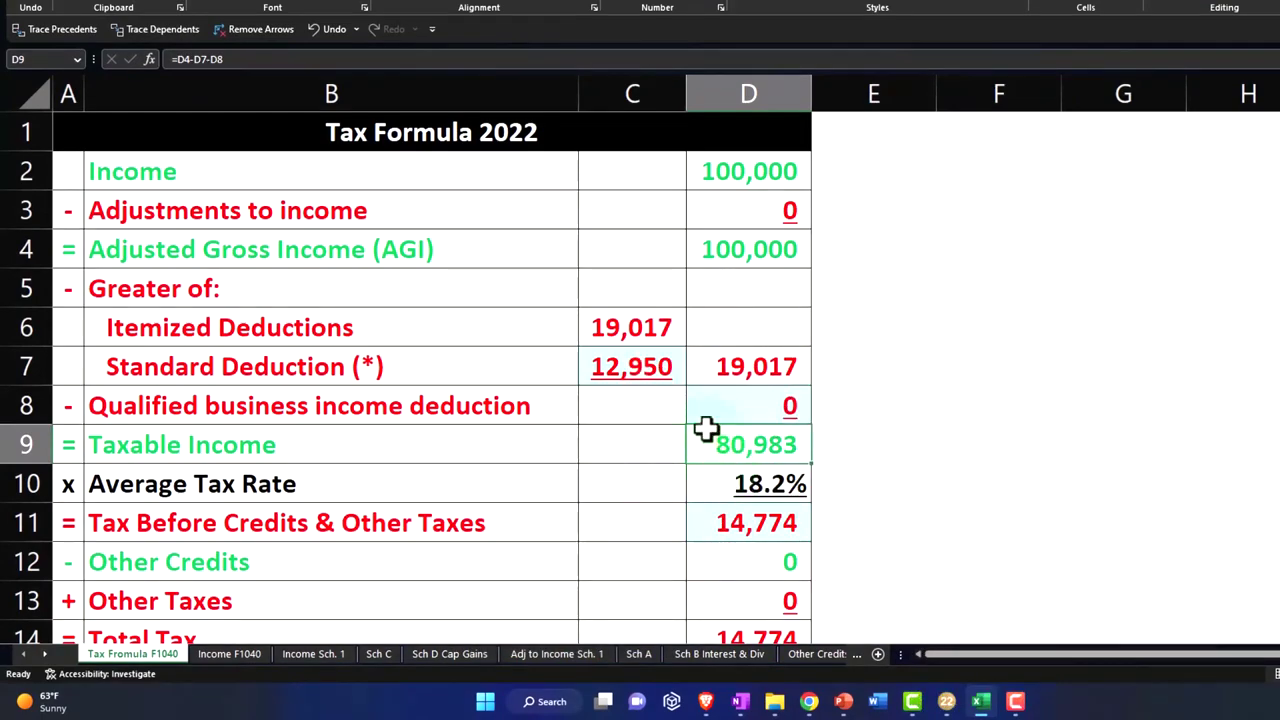
left_click(648, 326)
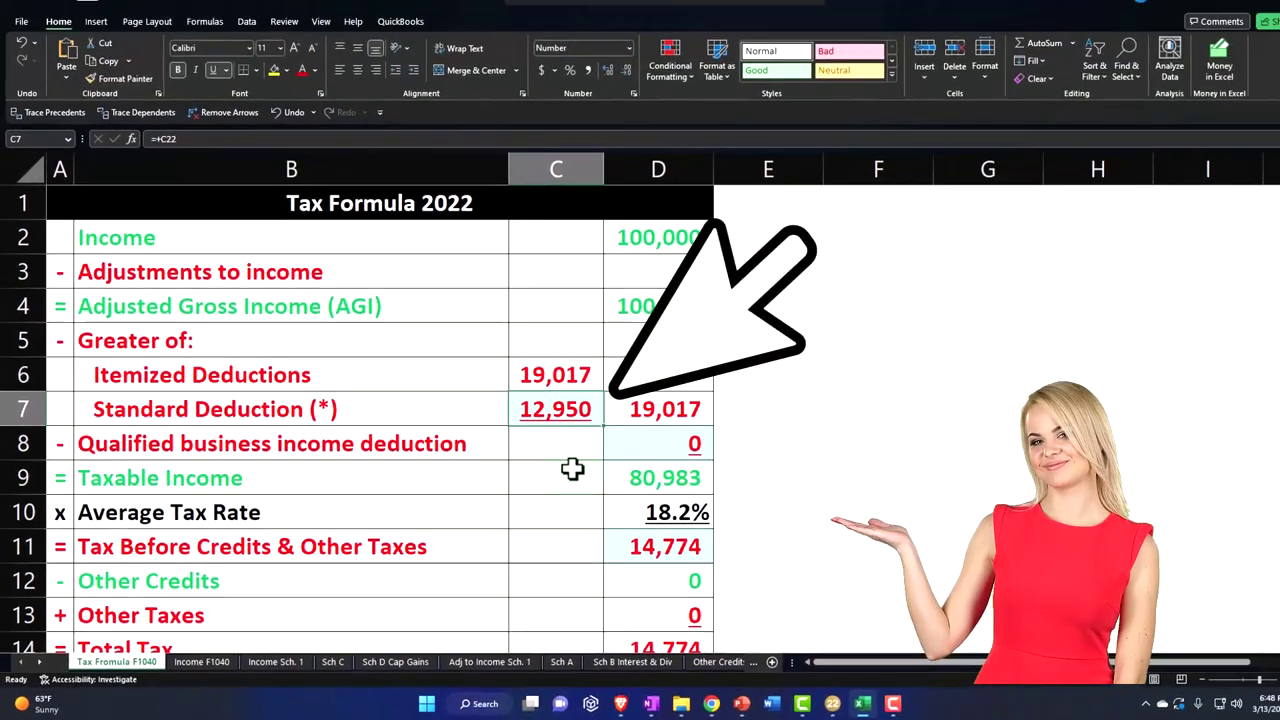
key("Right")
double_click(637, 418)
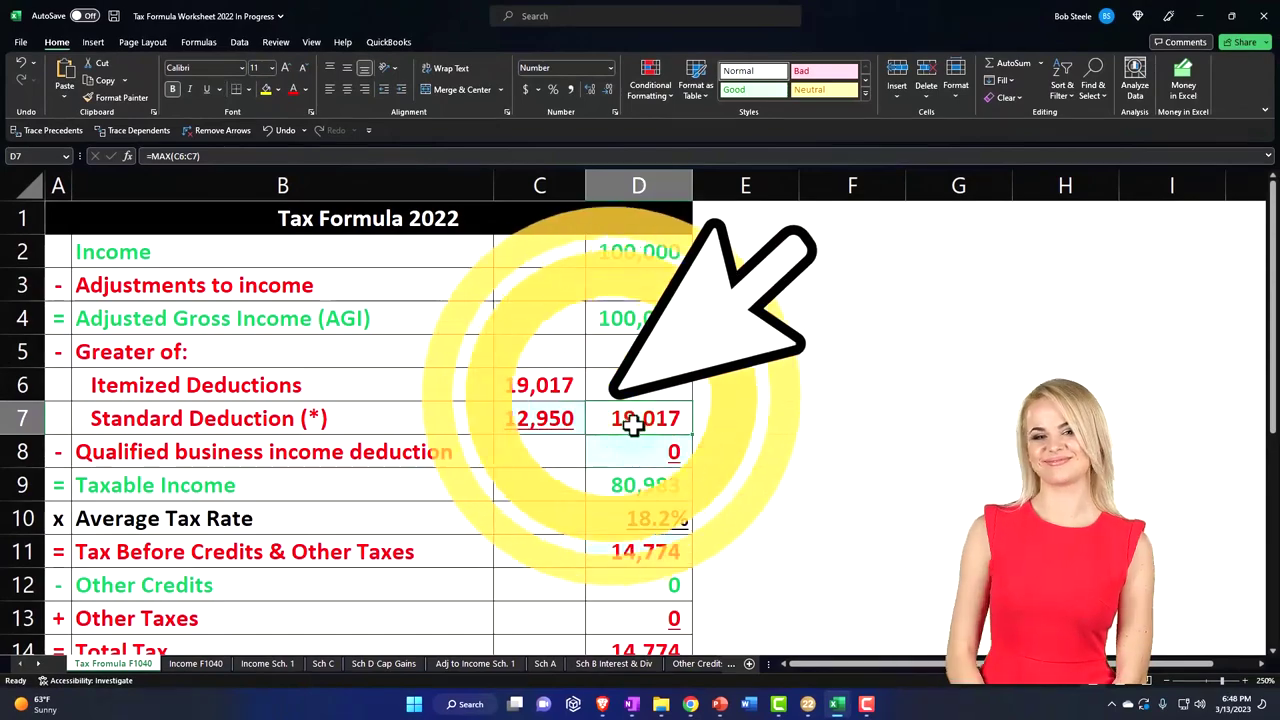
key("Return")
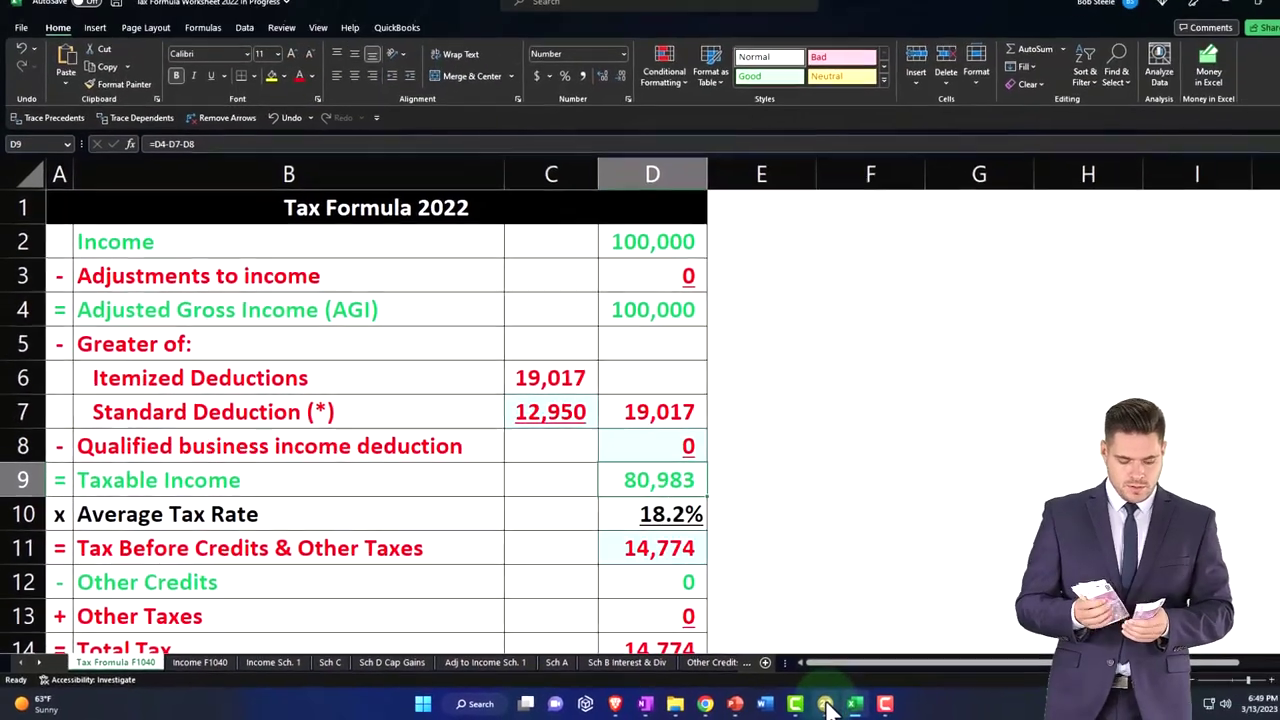
- Return to Lacerte, open Schedule A and examine the state and local tax lines under Taxes You Paid
left_click(996, 700)
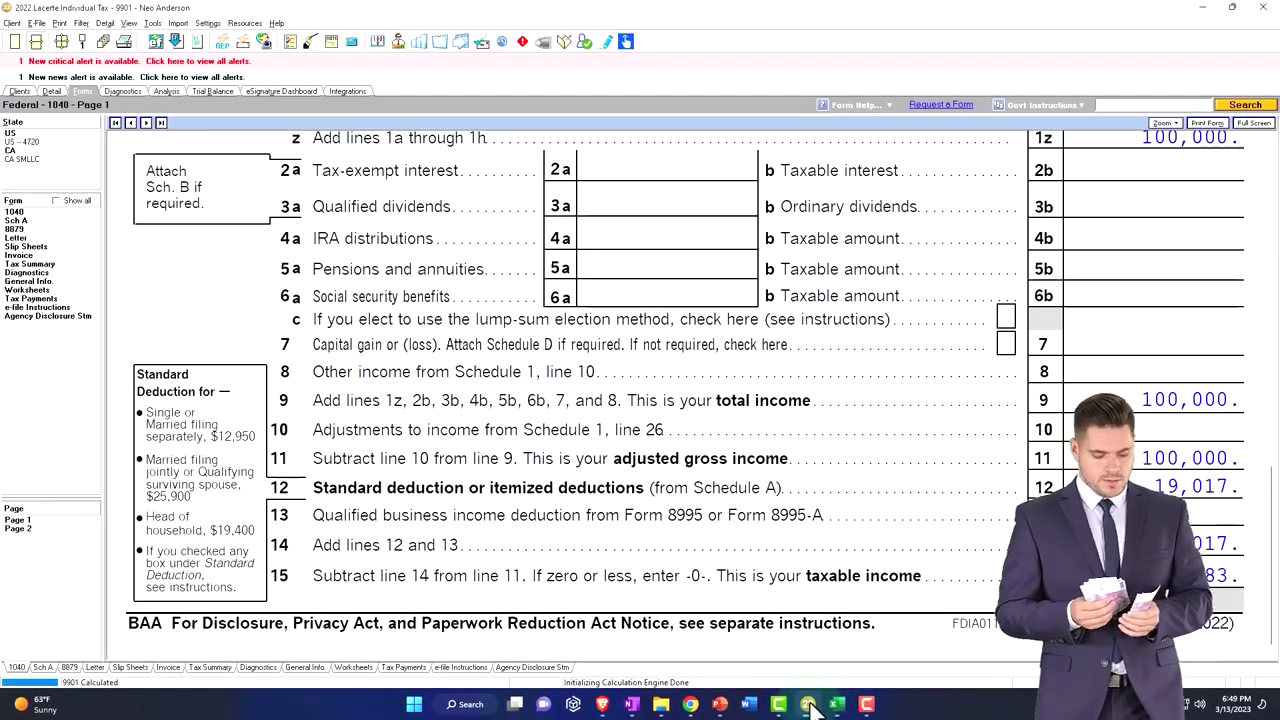
left_click(28, 224)
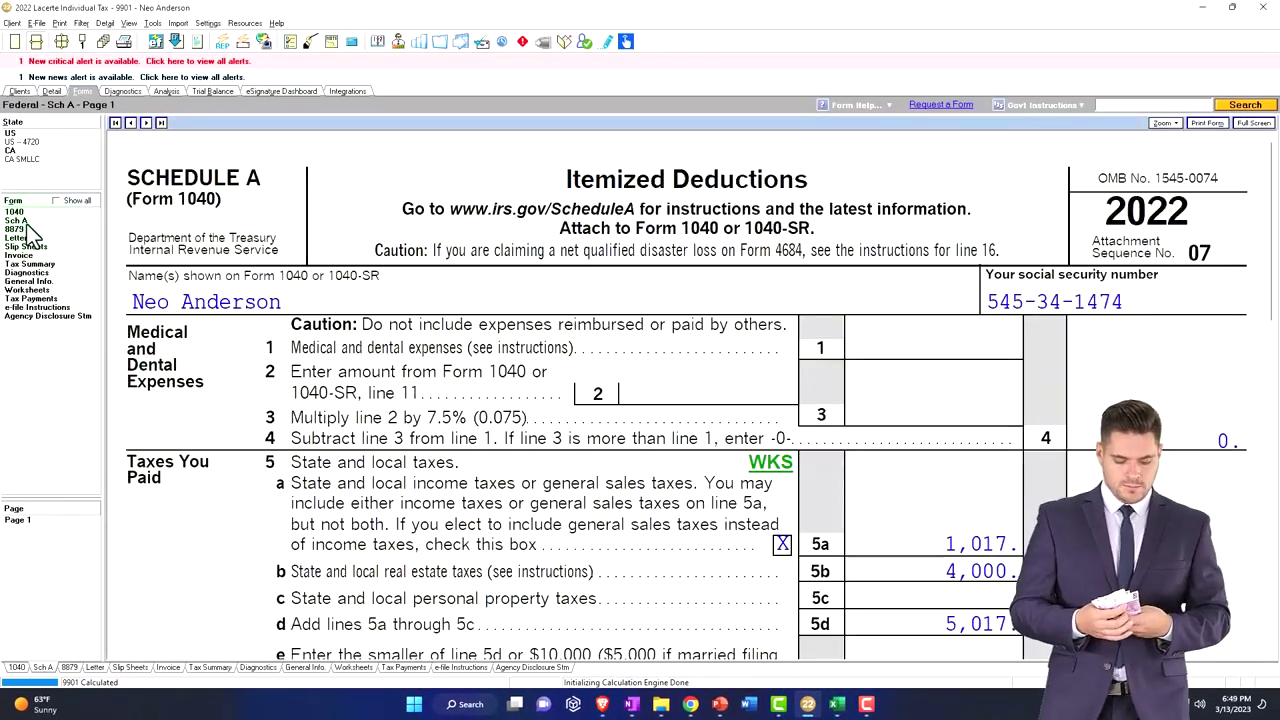
scroll(795, 464, "down", 3)
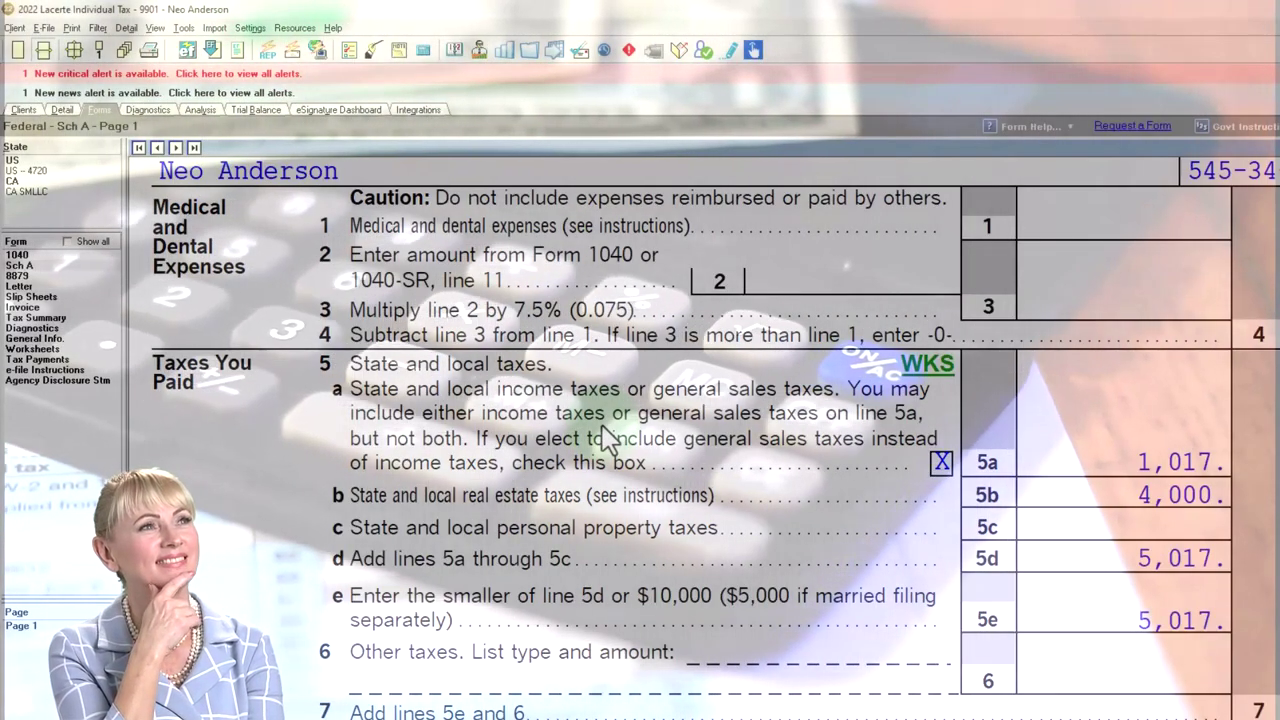
left_click(607, 437)
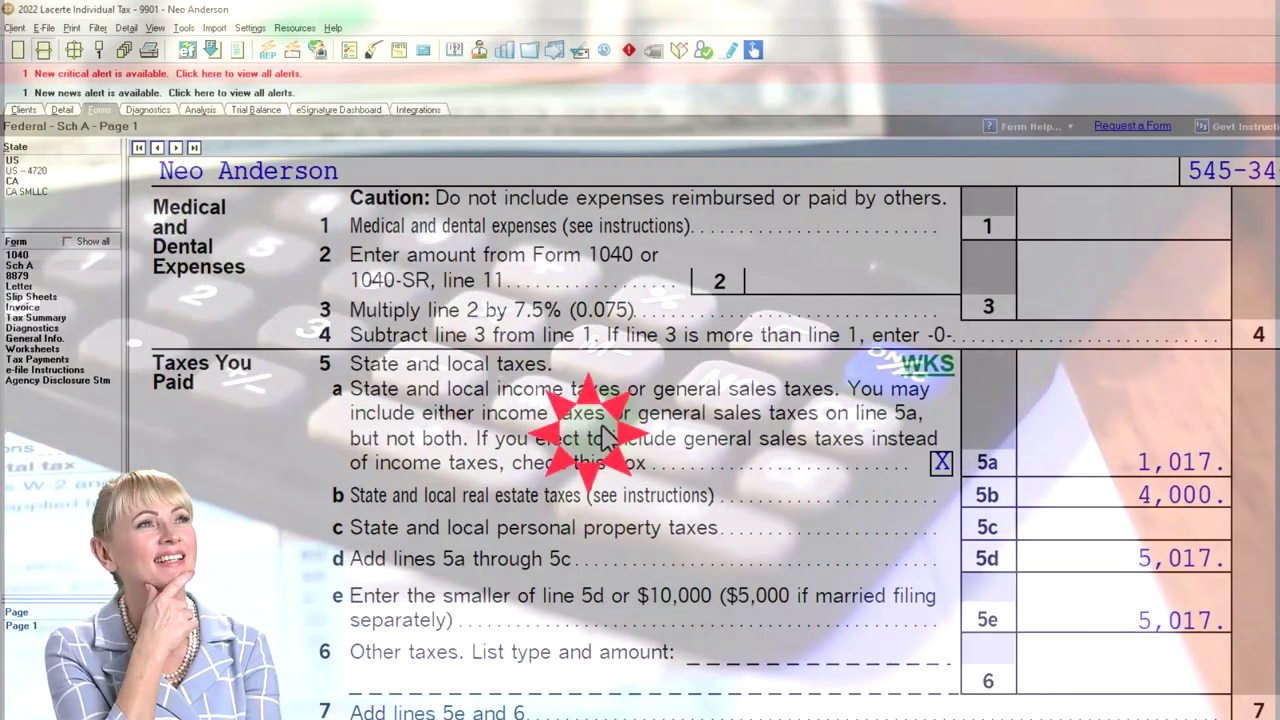